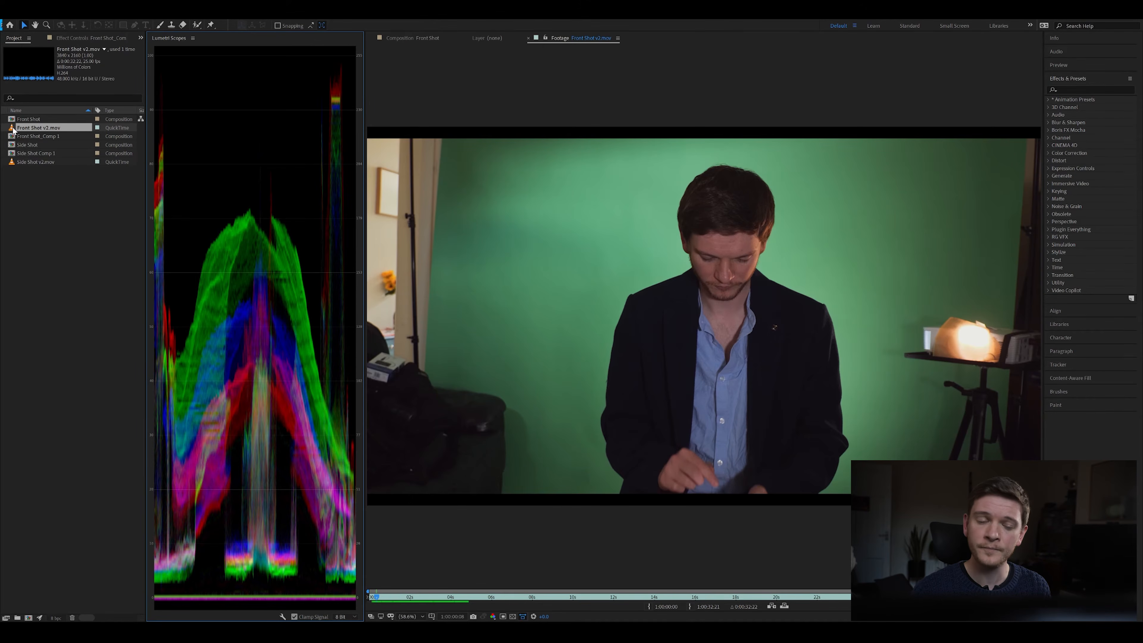
Step: Create a composition from the Front Shot v2.mov footage and play back part of the clip
left_click(13, 128)
key("alt+backslash")
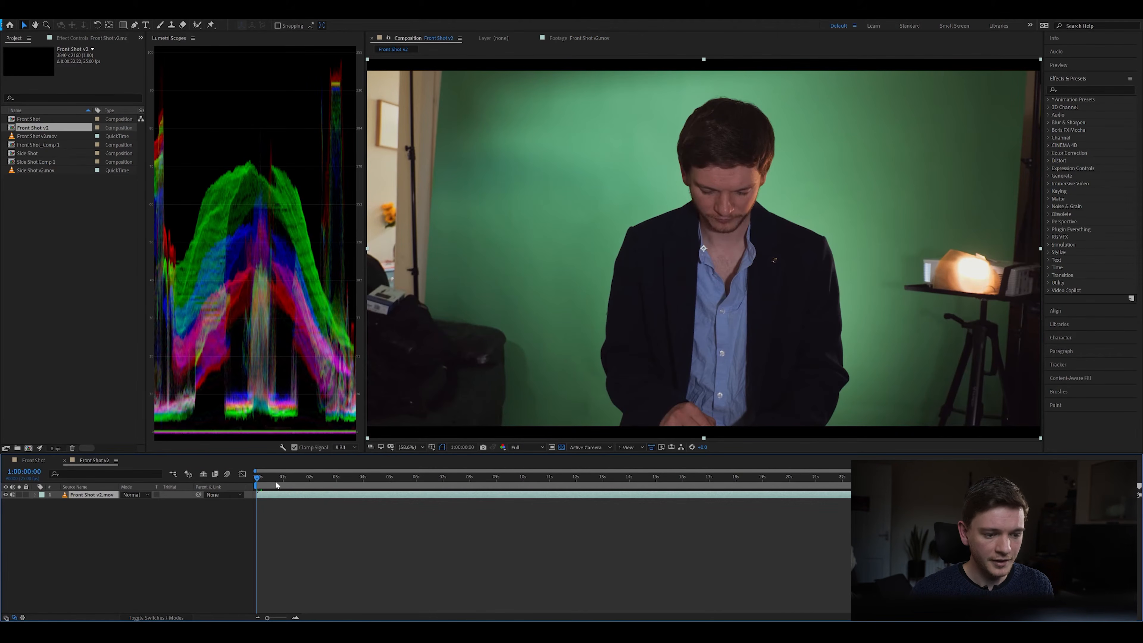
left_click_drag(265, 478, 446, 480)
key("space")
left_click(453, 480)
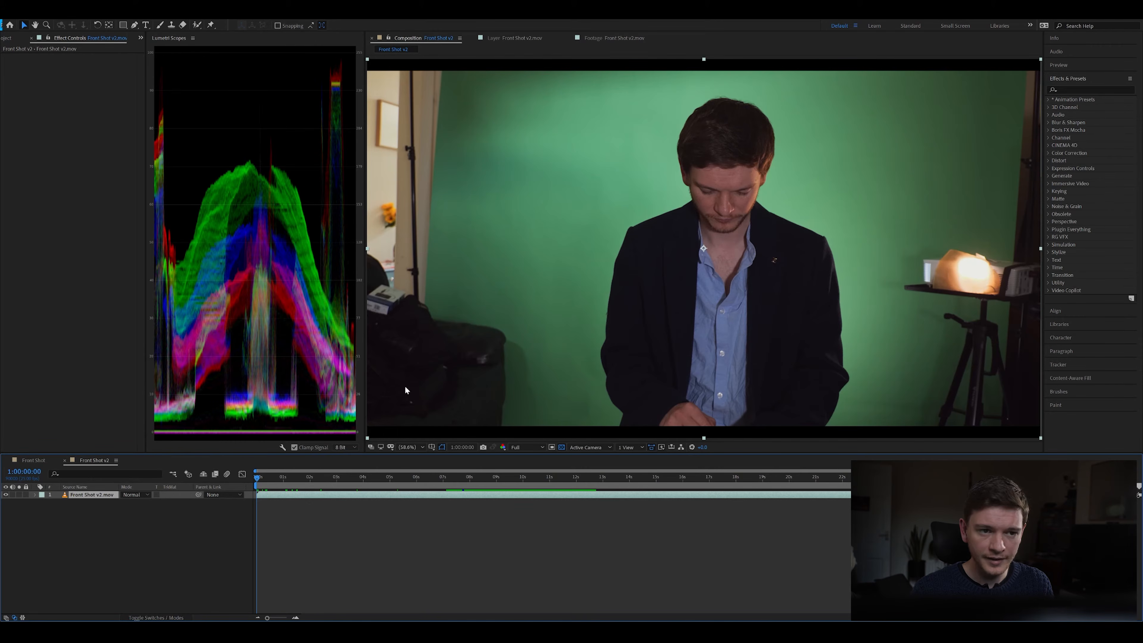
Step: Open the Front Shot v2.mov layer for roto work and select the man as foreground with the Roto Brush
double_click(347, 495)
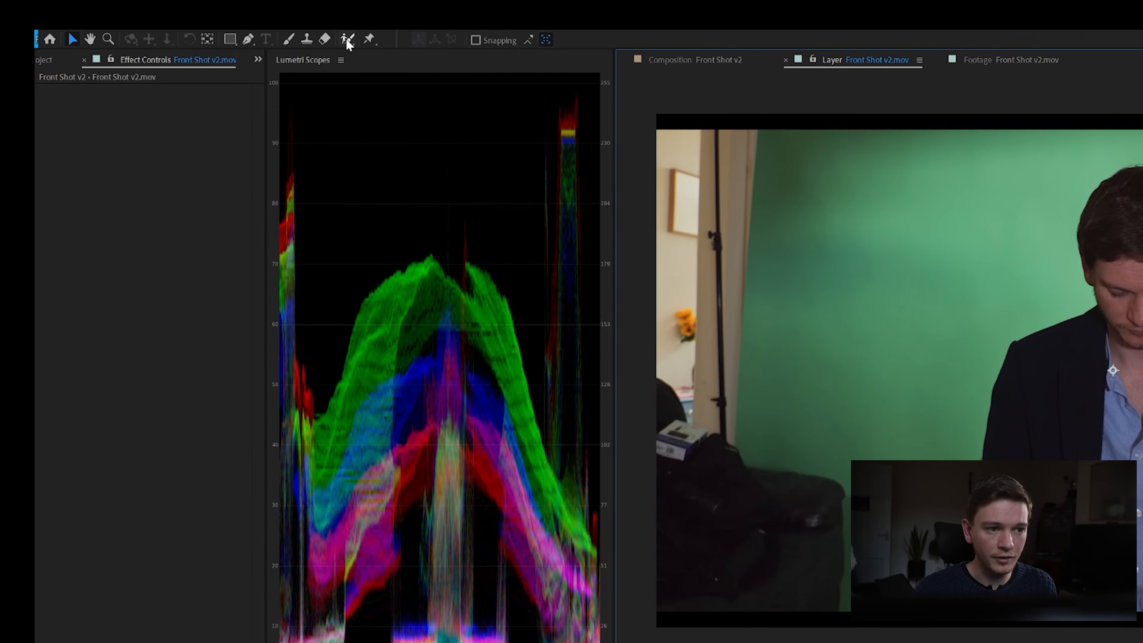
left_click(347, 40)
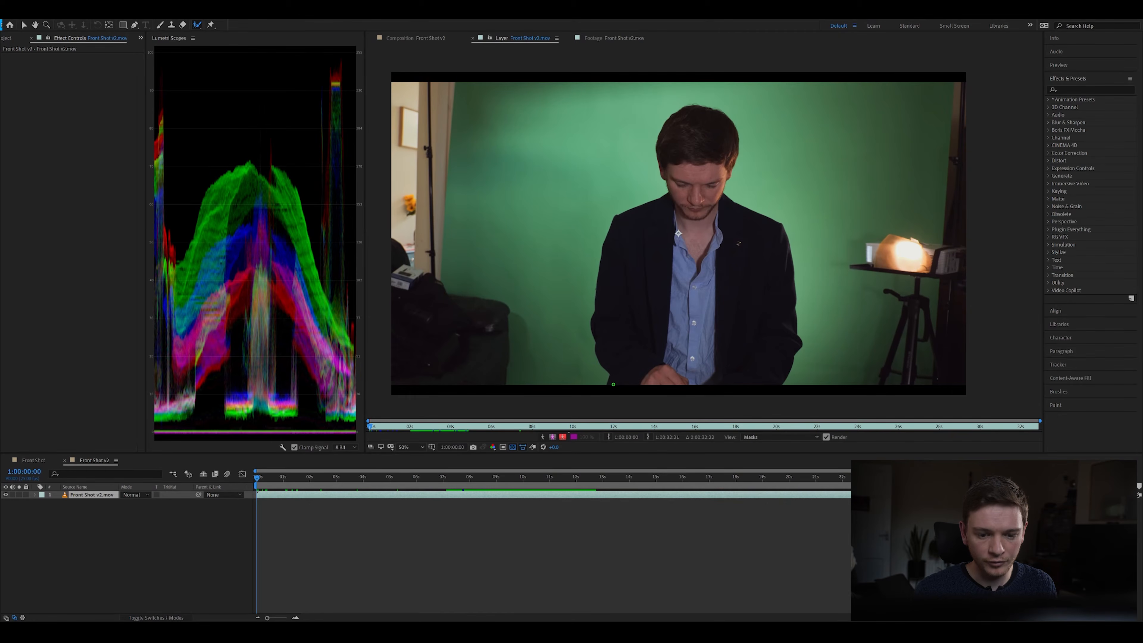
mouse_move(613, 384)
left_mouse_down()
mouse_move(595, 318)
mouse_move(615, 226)
mouse_move(670, 195)
mouse_move(674, 119)
mouse_move(715, 112)
mouse_move(735, 141)
mouse_move(720, 197)
mouse_move(779, 228)
mouse_move(795, 346)
mouse_move(773, 382)
mouse_move(612, 385)
left_mouse_up()
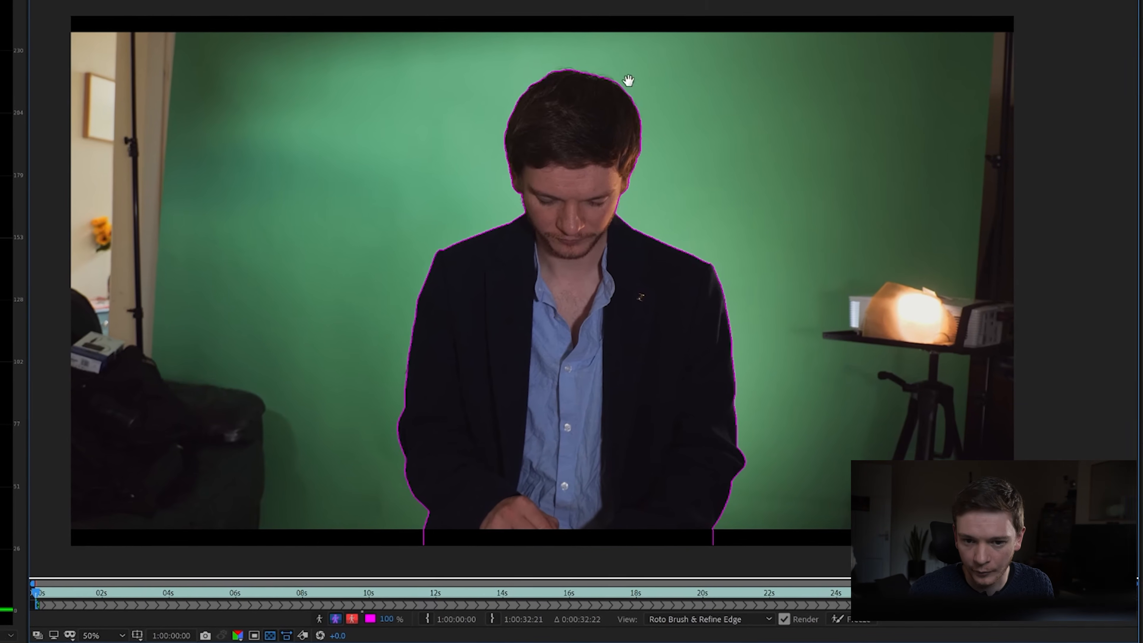
Step: Touch up the Roto Brush selection at the top of the hair, adding a stroke and subtracting the excess background
scroll(585, 84, "up", 1)
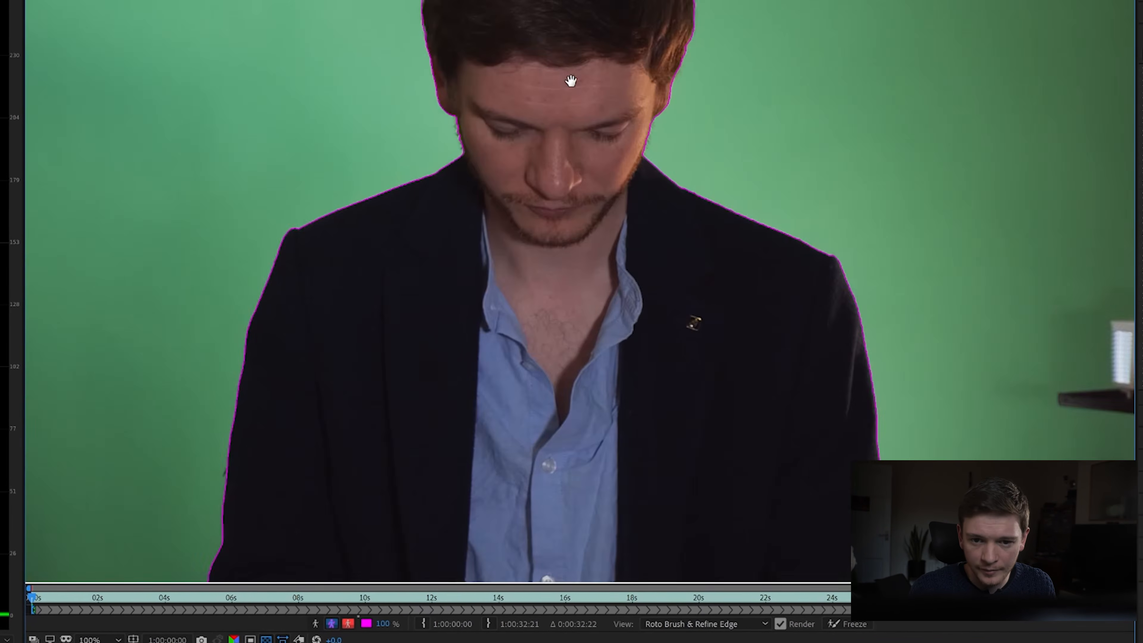
left_click_drag(604, 92, 582, 307)
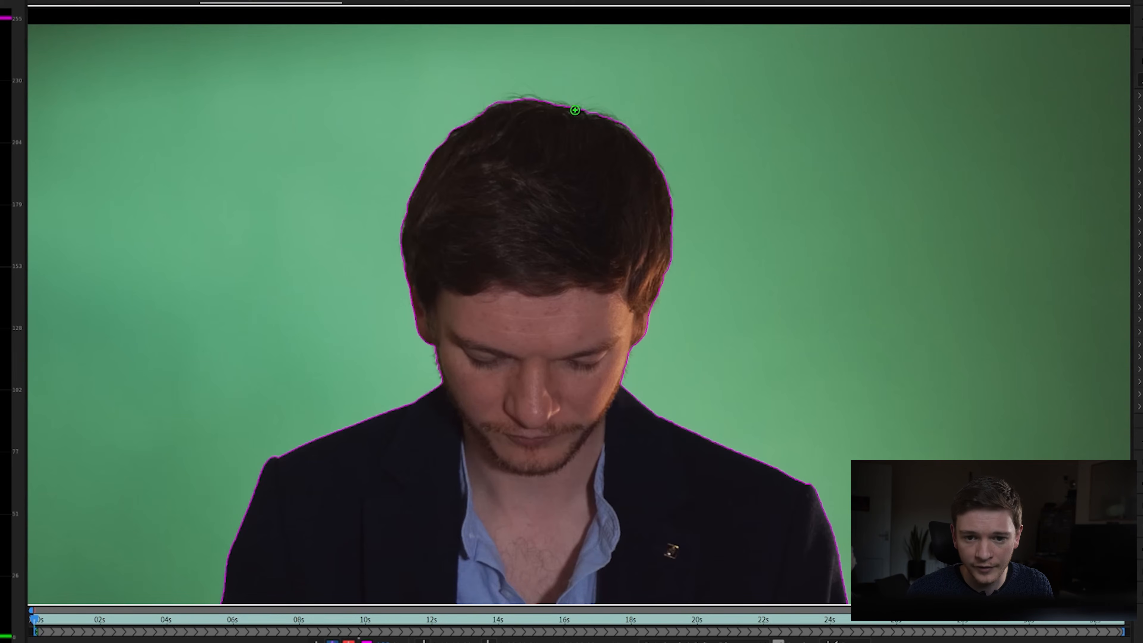
left_click_drag(596, 117, 616, 120)
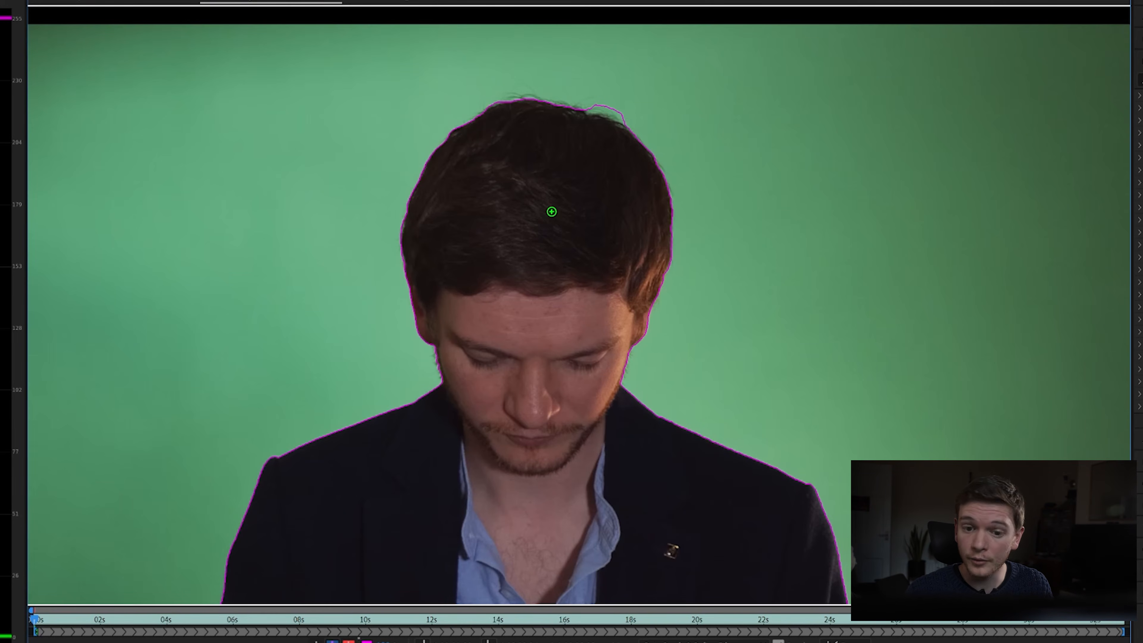
key("alt")
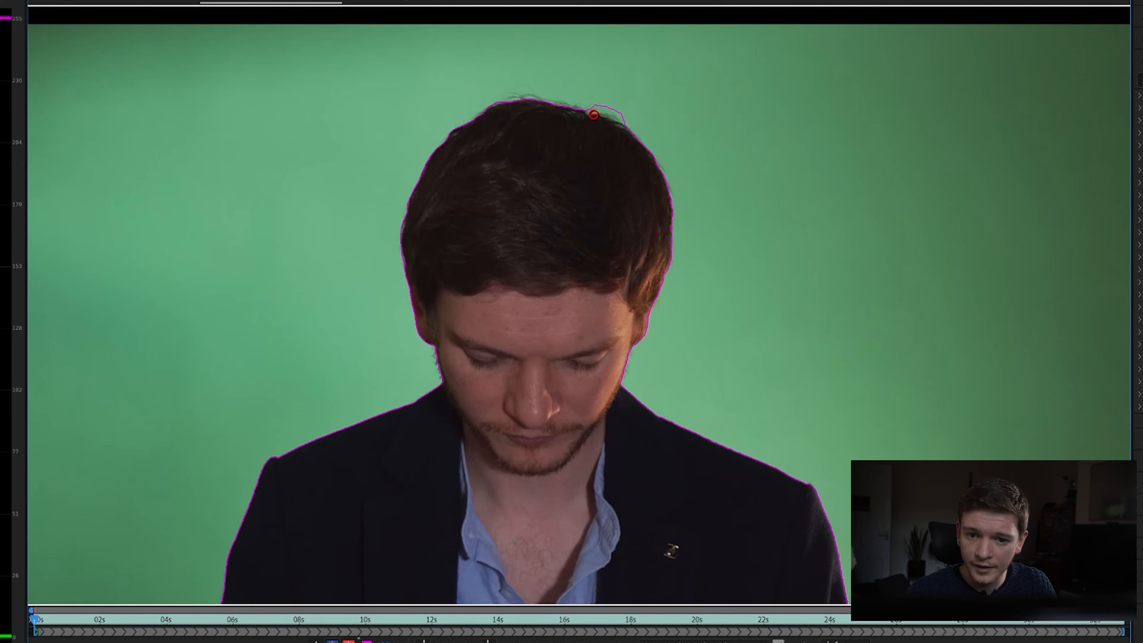
mouse_move(585, 107)
left_mouse_down()
mouse_move(623, 118)
mouse_move(594, 107)
mouse_move(612, 112)
left_mouse_up()
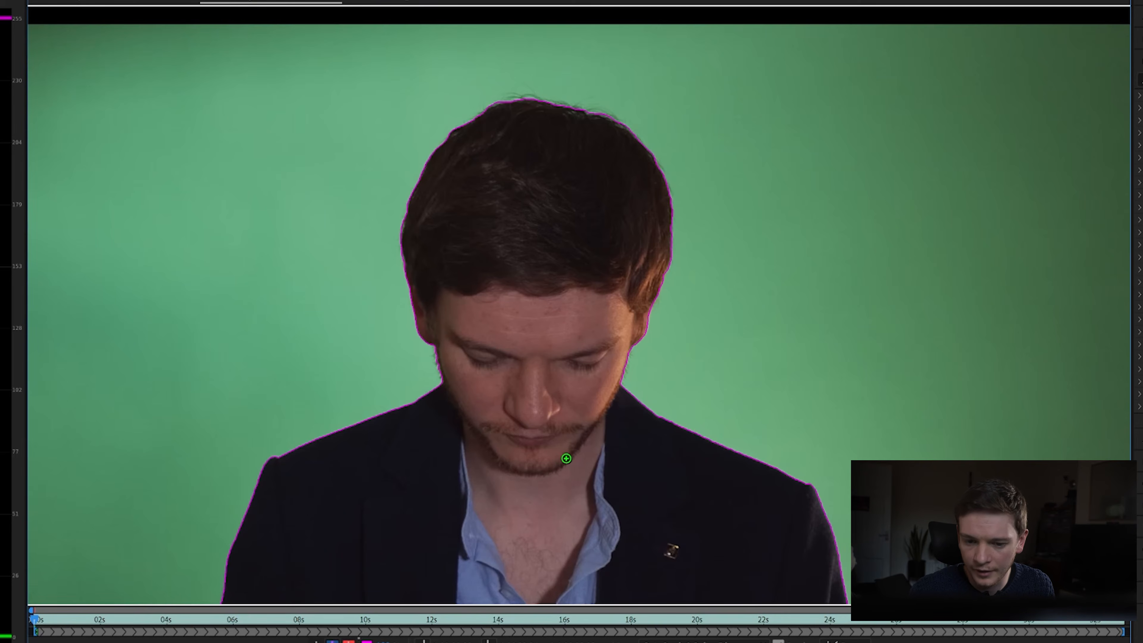
Step: Propagate the Roto Brush selection through the first seconds of the clip and return to the first frame
key("comma")
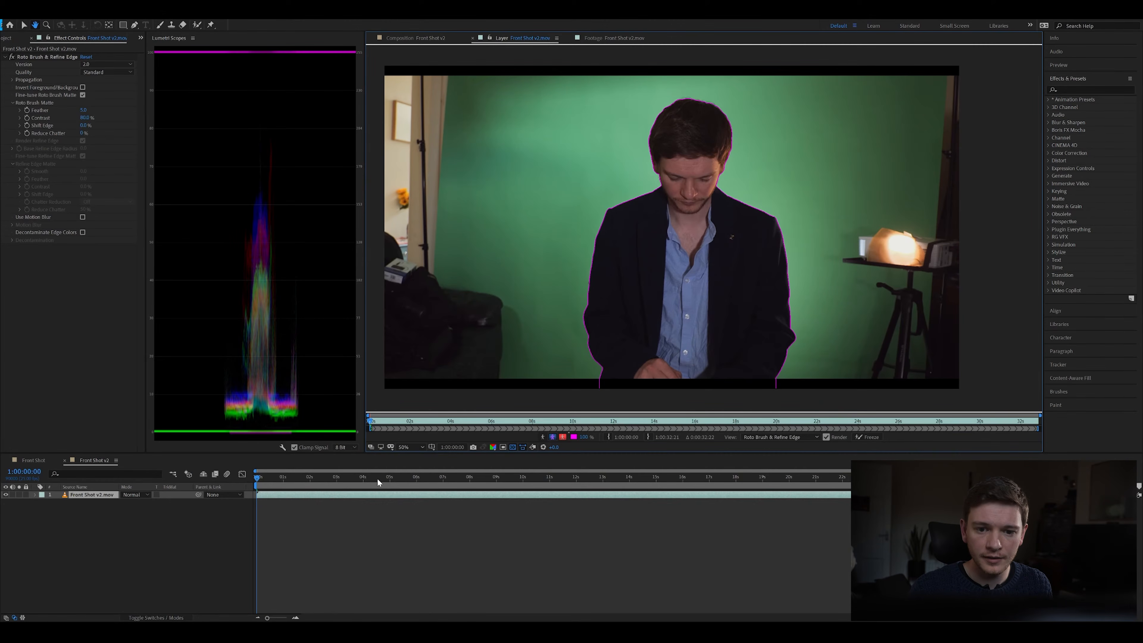
key("space")
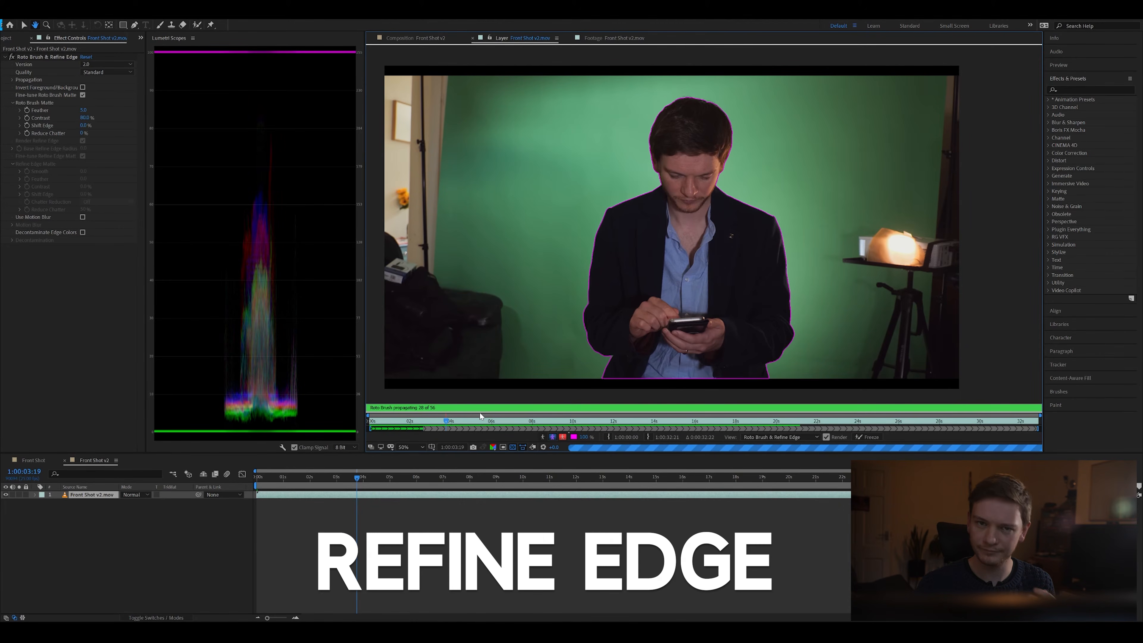
left_click(369, 420)
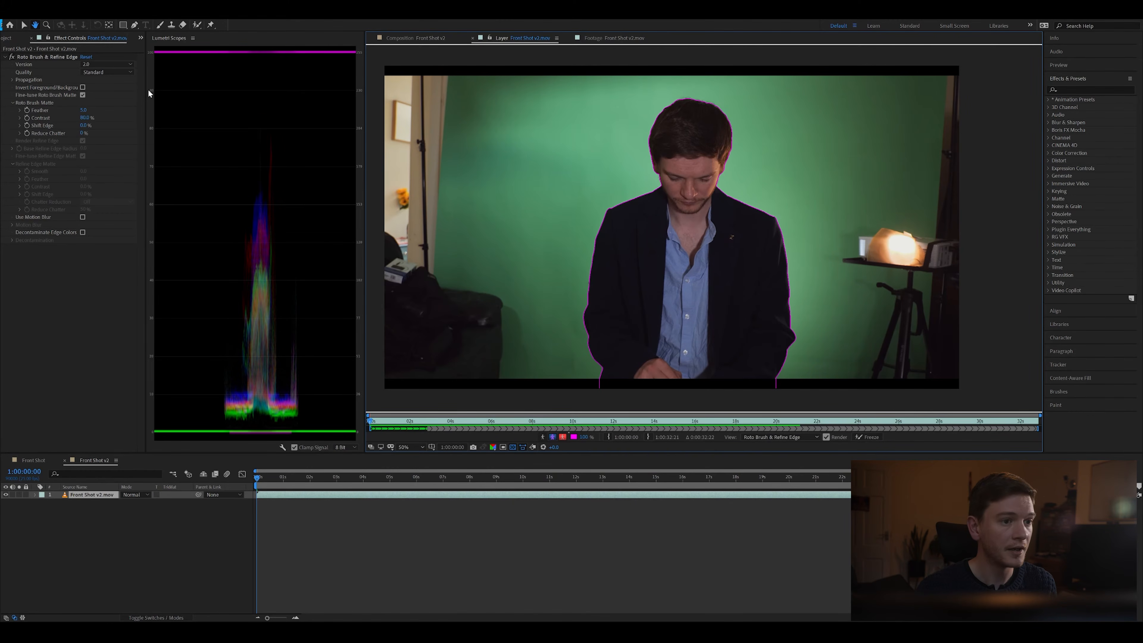
Step: Paint with the Refine Edge tool around the hair outline from one side of the head to the other
left_click(196, 25)
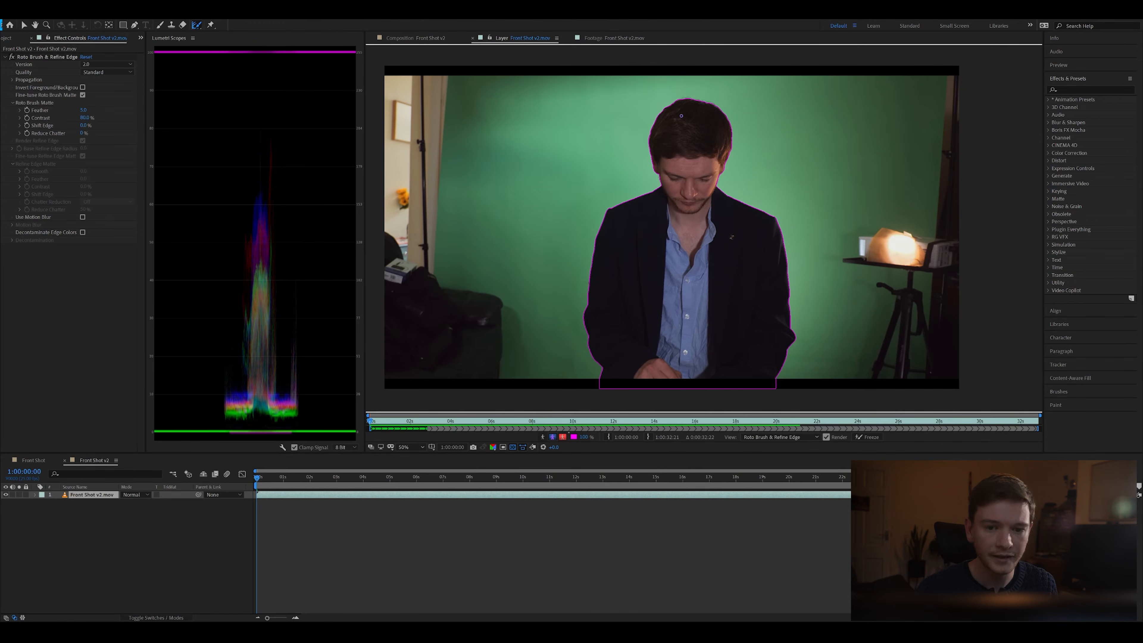
key("h")
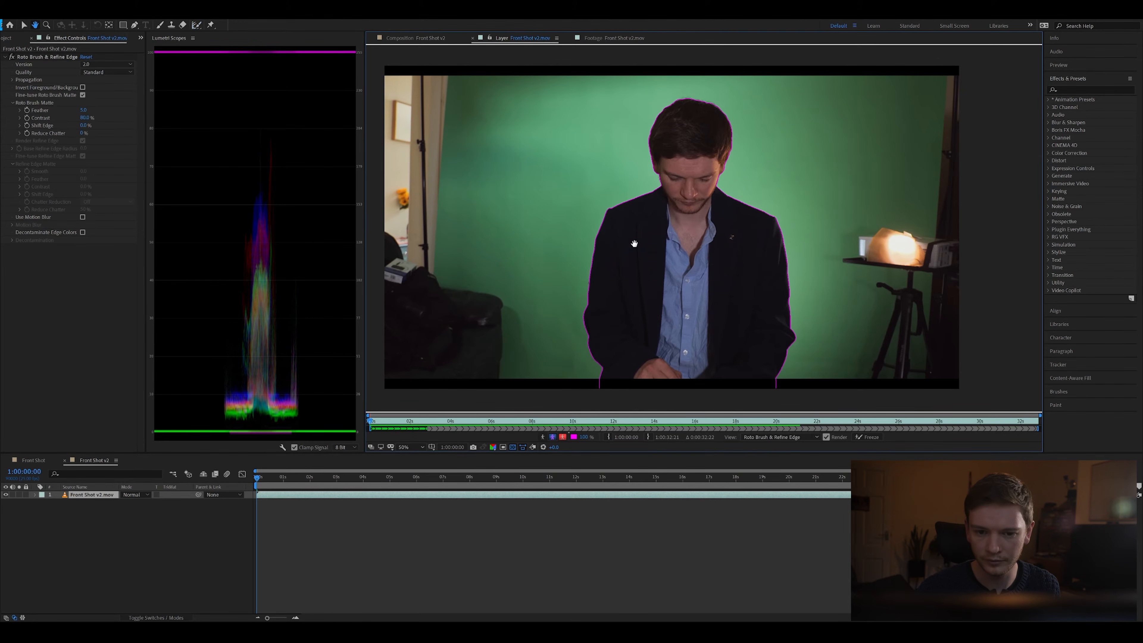
mouse_move(688, 142)
left_mouse_down()
mouse_move(673, 210)
mouse_move(676, 195)
mouse_move(691, 234)
left_mouse_up()
scroll(673, 210, "up", 4)
scroll(655, 181, "down", 2)
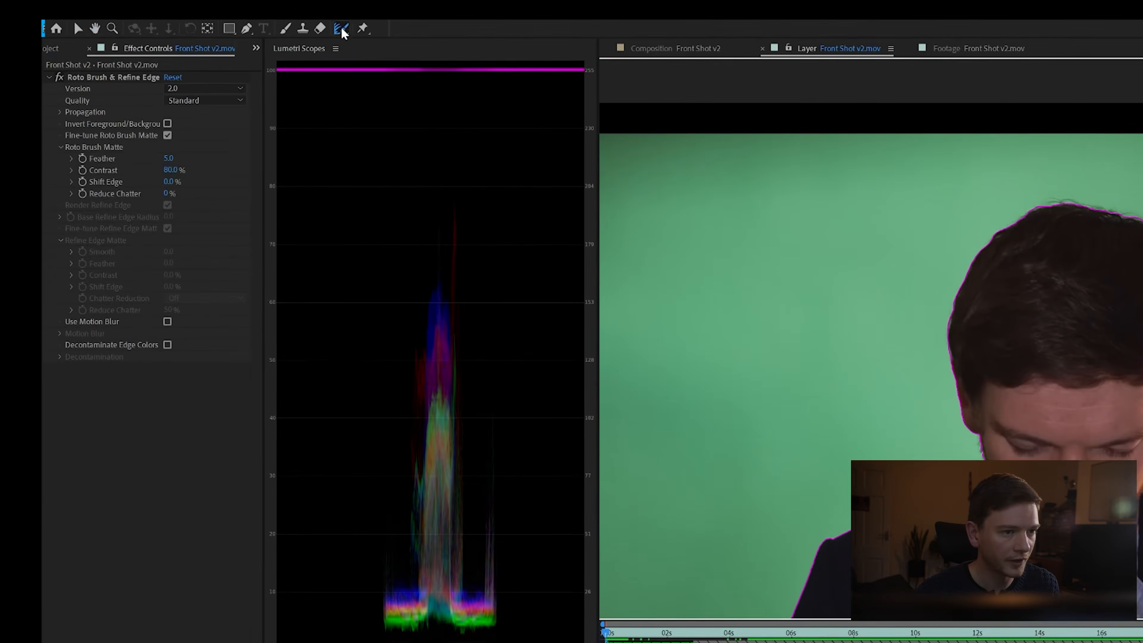
left_click(207, 26)
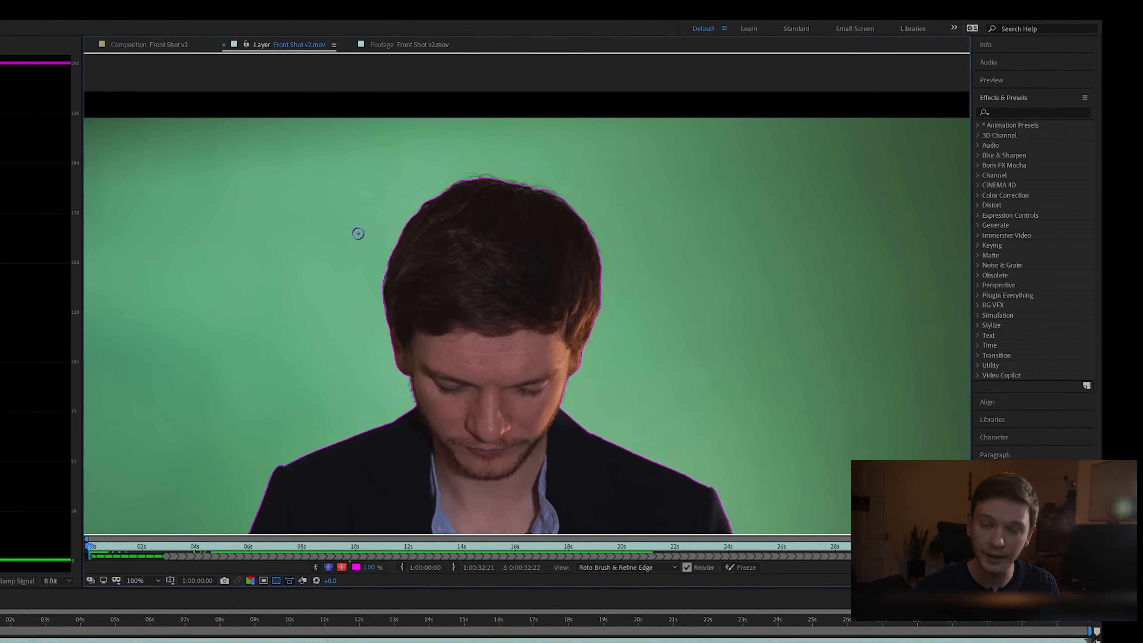
mouse_move(363, 228)
left_mouse_down()
mouse_move(426, 223)
mouse_move(391, 218)
left_mouse_up()
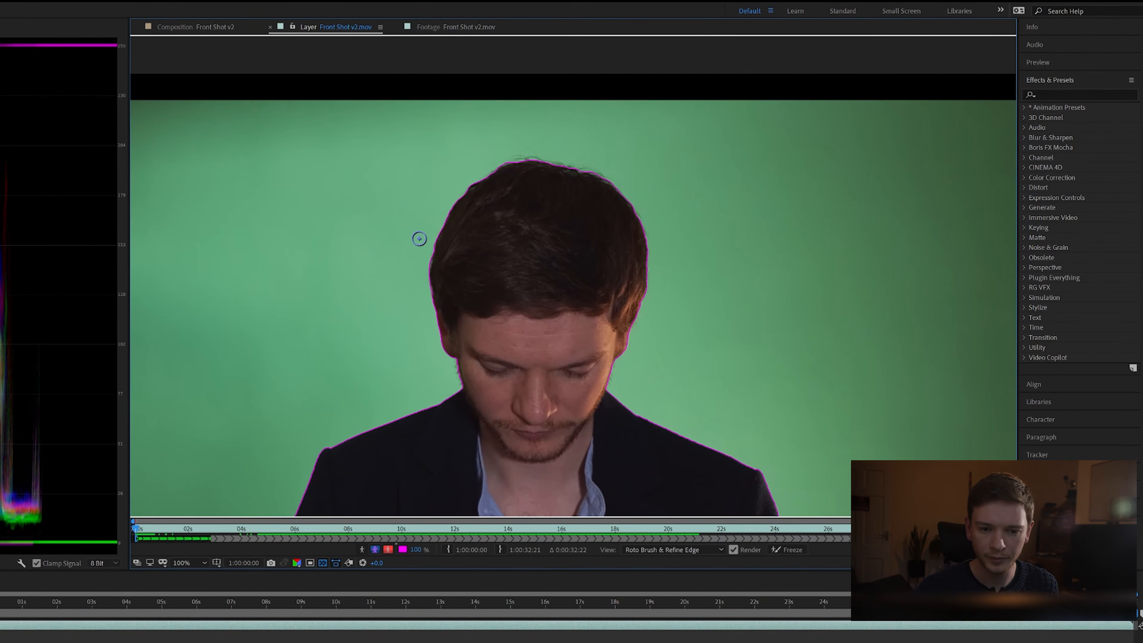
mouse_move(435, 315)
left_mouse_down()
mouse_move(431, 253)
mouse_move(461, 195)
mouse_move(509, 163)
mouse_move(554, 163)
mouse_move(603, 179)
mouse_move(637, 216)
mouse_move(647, 274)
mouse_move(625, 344)
left_mouse_up()
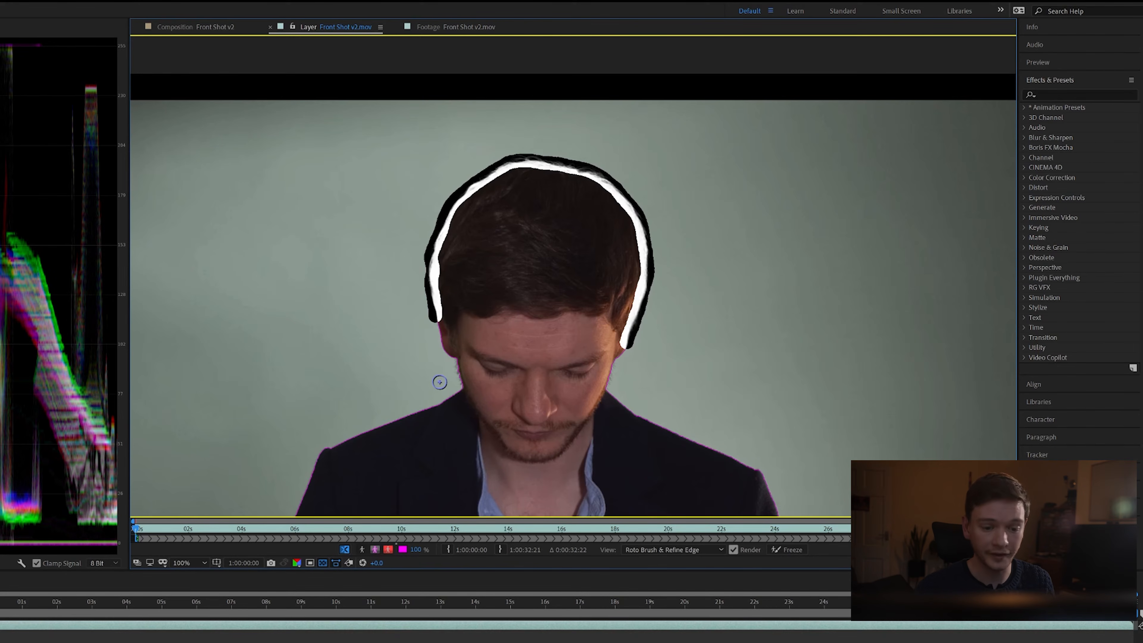
Step: Inspect the refined hair edge as an alpha matte and return to the full-colour selection outline
left_click(363, 550)
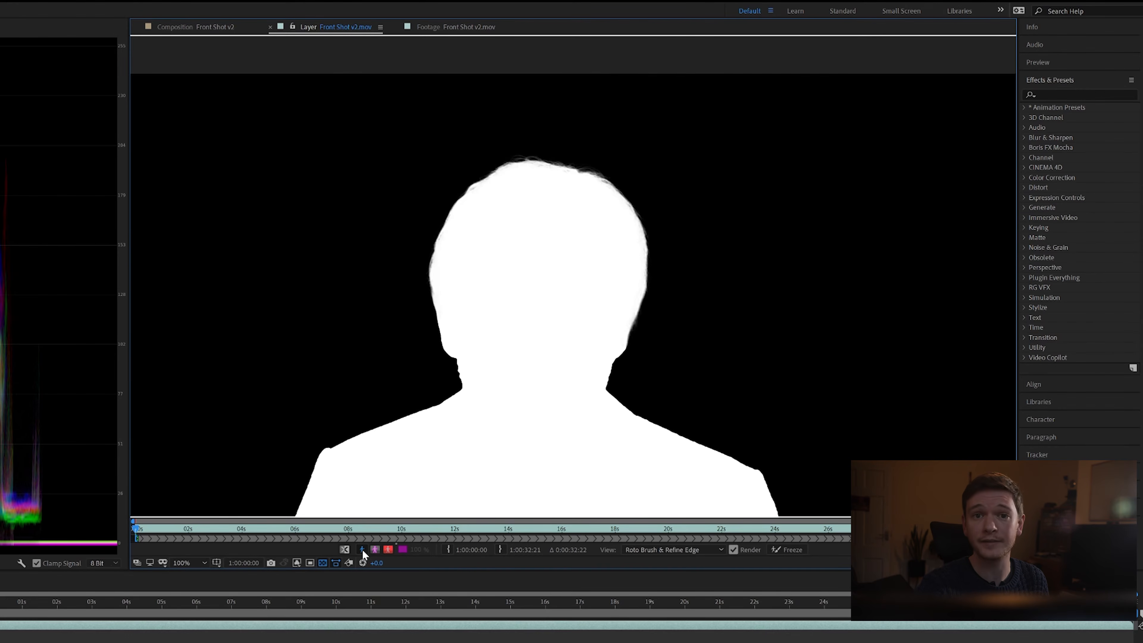
left_click(361, 549)
scroll(525, 328, "down", 2)
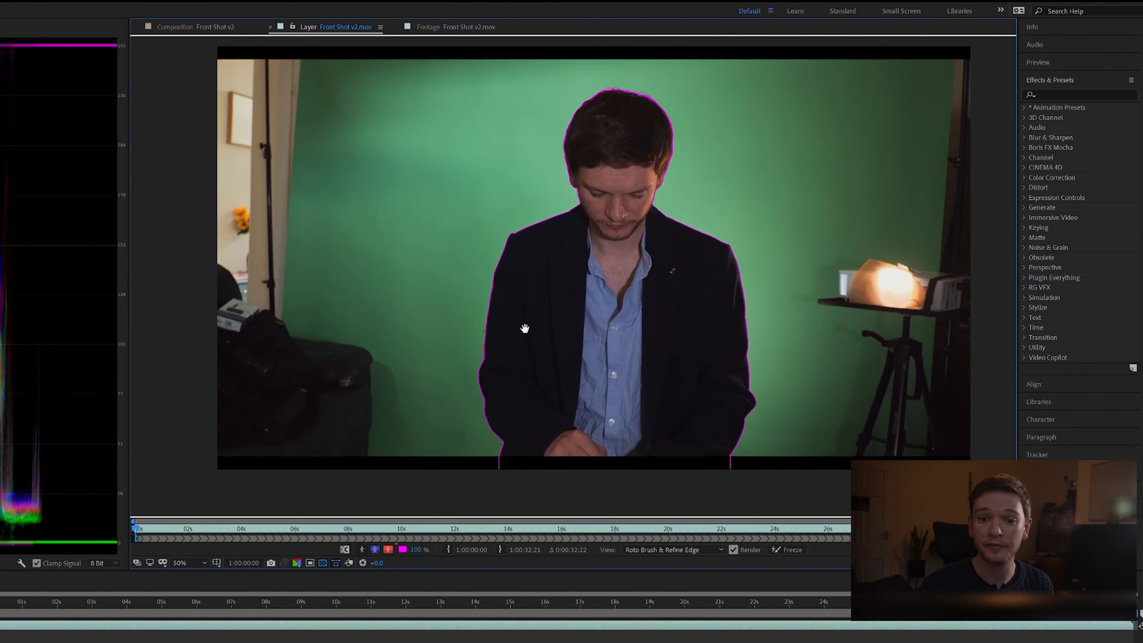
left_click_drag(525, 328, 518, 341)
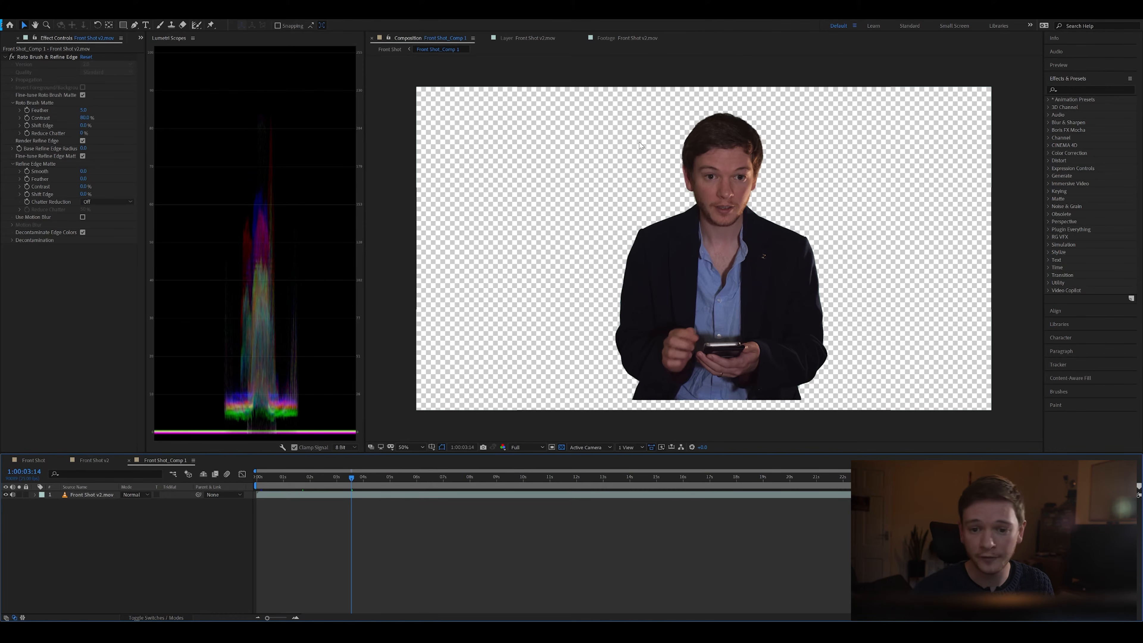
Step: Open the Front Shot v2.mov layer of Front Shot_Comp 1 to check its frozen roto, and return to the composition
left_click(365, 493)
double_click(397, 496)
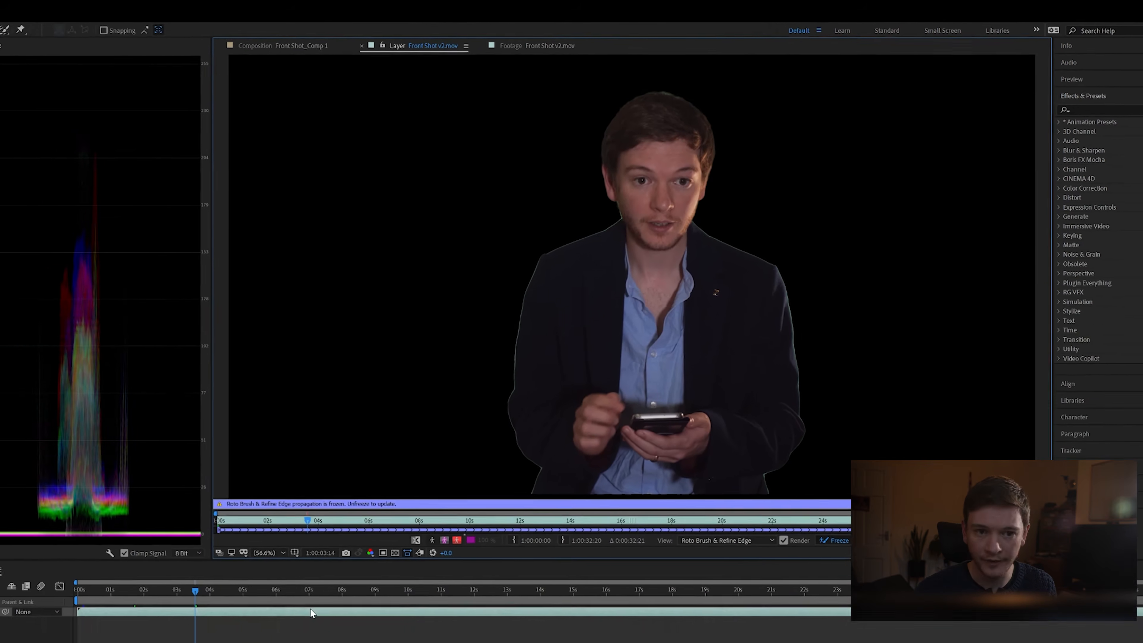
left_click(282, 45)
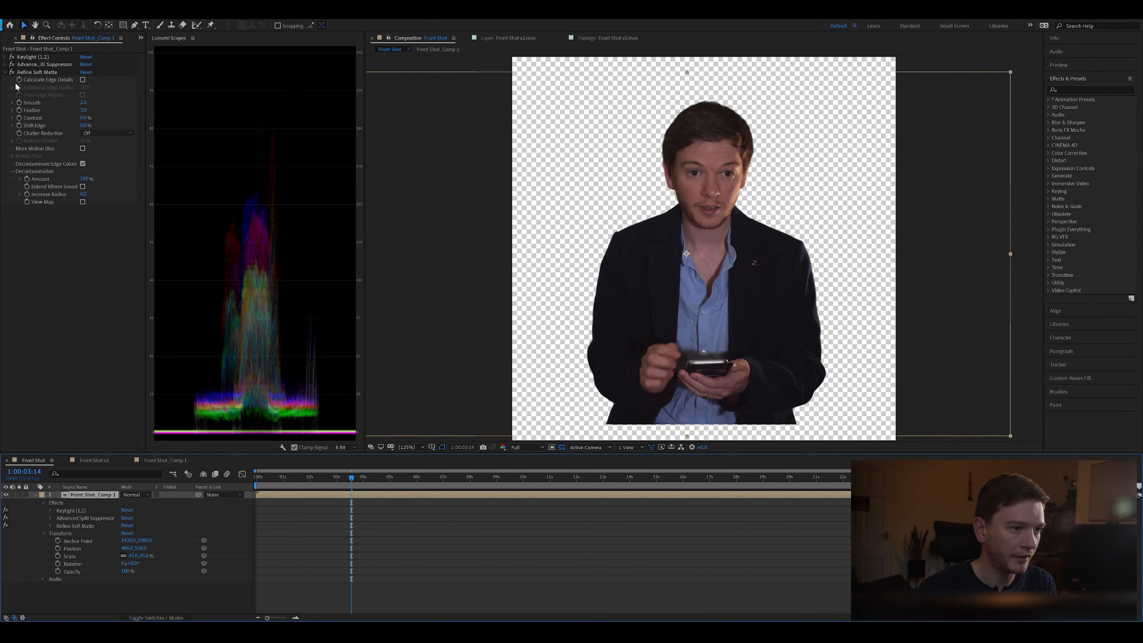
Step: Disable the Refine Soft Matte, Advanced Spill Suppressor and Keylight effects on the Front Shot_Comp 1 layer
left_click(12, 72)
left_click(13, 65)
left_click(12, 57)
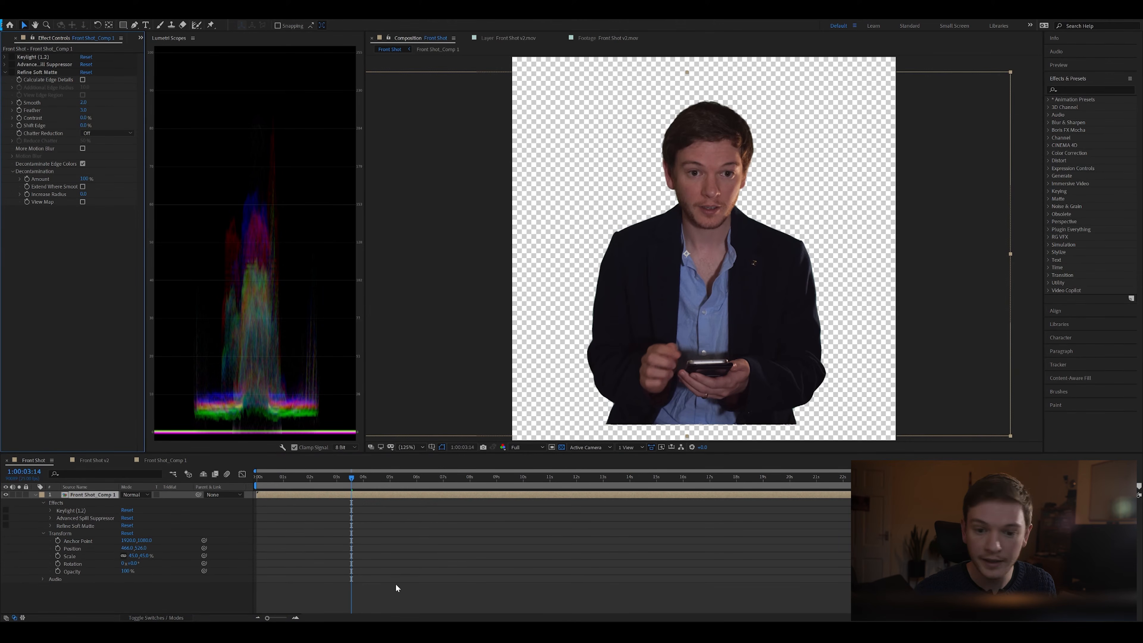
Step: Add a black solid to the Front Shot composition and place it beneath the Front Shot_Comp 1 layer
left_click(305, 591)
key("ctrl+y")
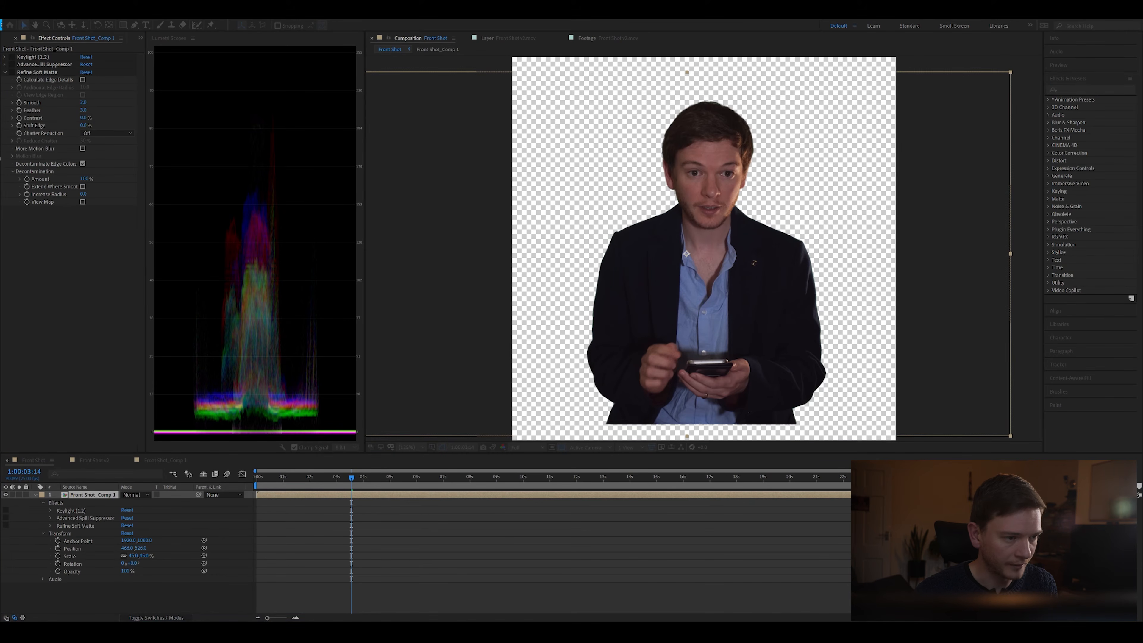
key("Return")
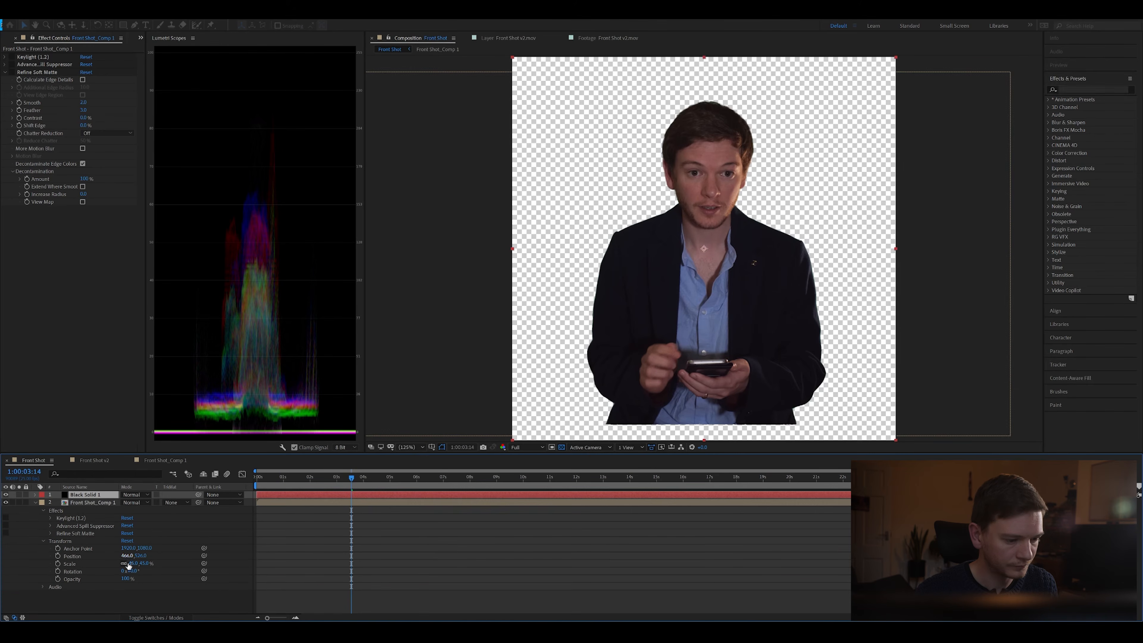
left_click_drag(79, 495, 80, 590)
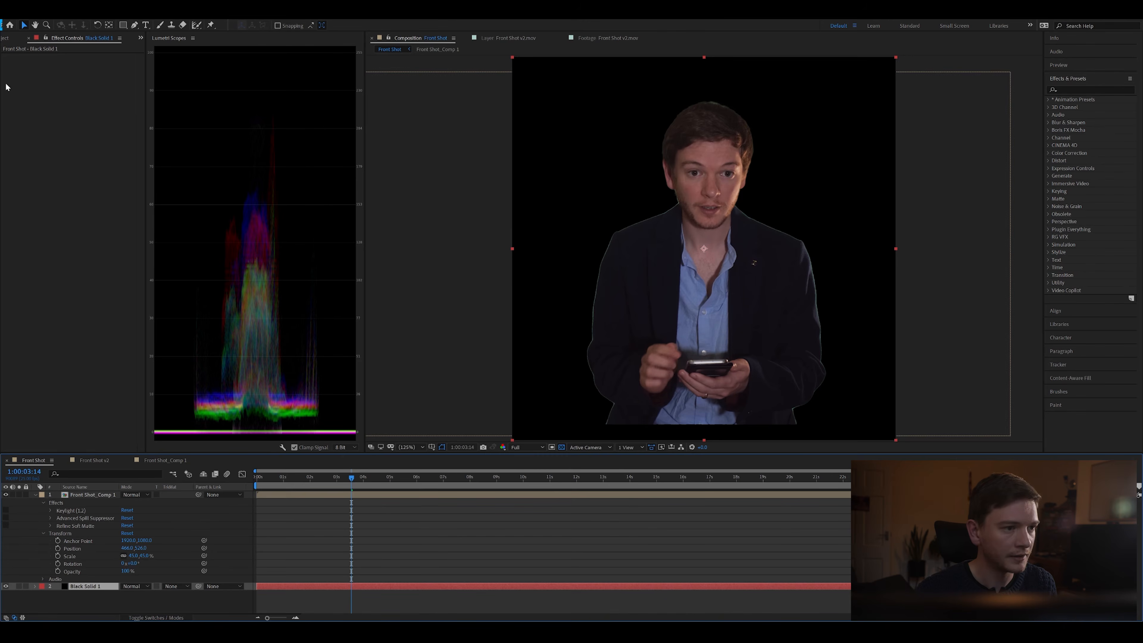
Step: Re-enable Keylight, Advanced Spill Suppressor and Refine Soft Matte on the Front Shot_Comp 1 layer
left_click(259, 495)
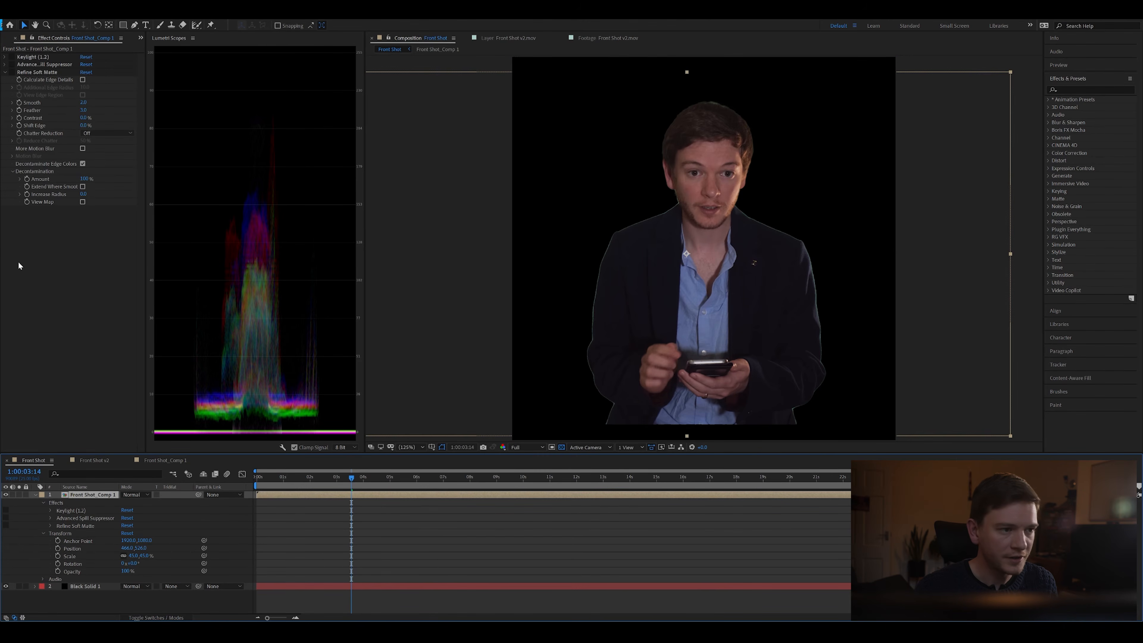
left_click(12, 59)
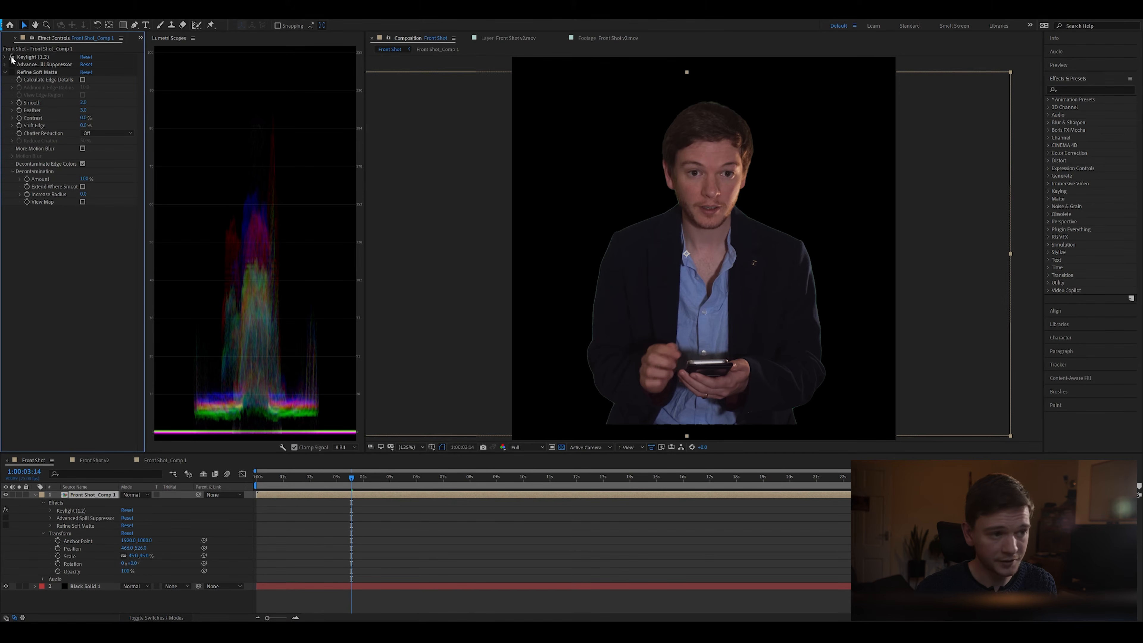
left_click(13, 72)
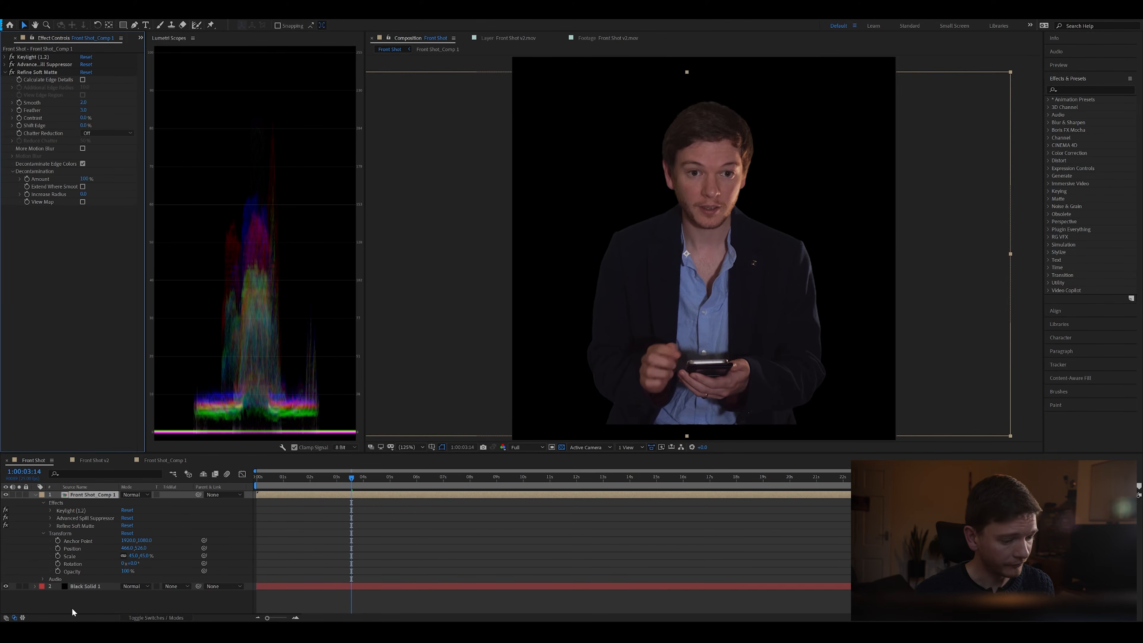
Step: Delete the black solid from the Front Shot composition
left_click(86, 586)
key("Delete")
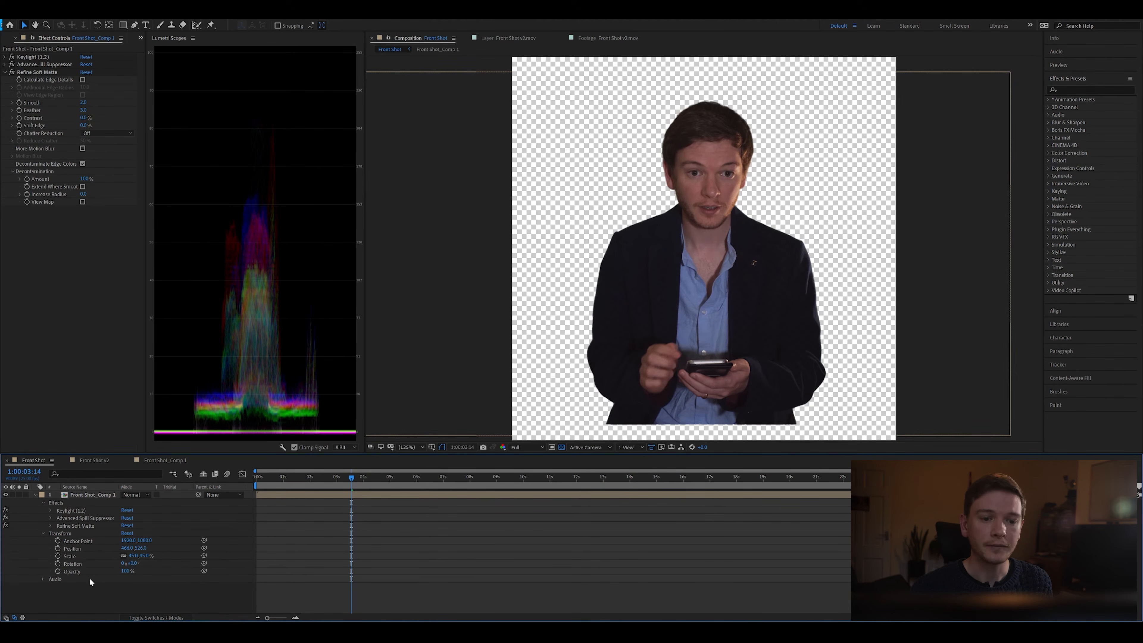
left_click(300, 478)
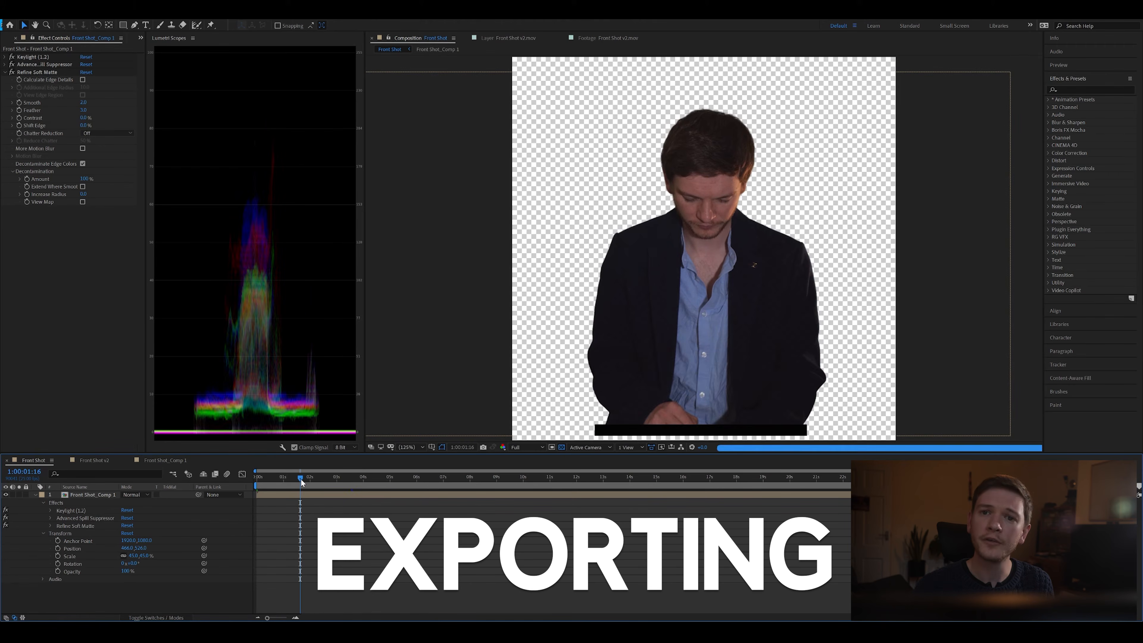
left_click_drag(300, 478, 246, 477)
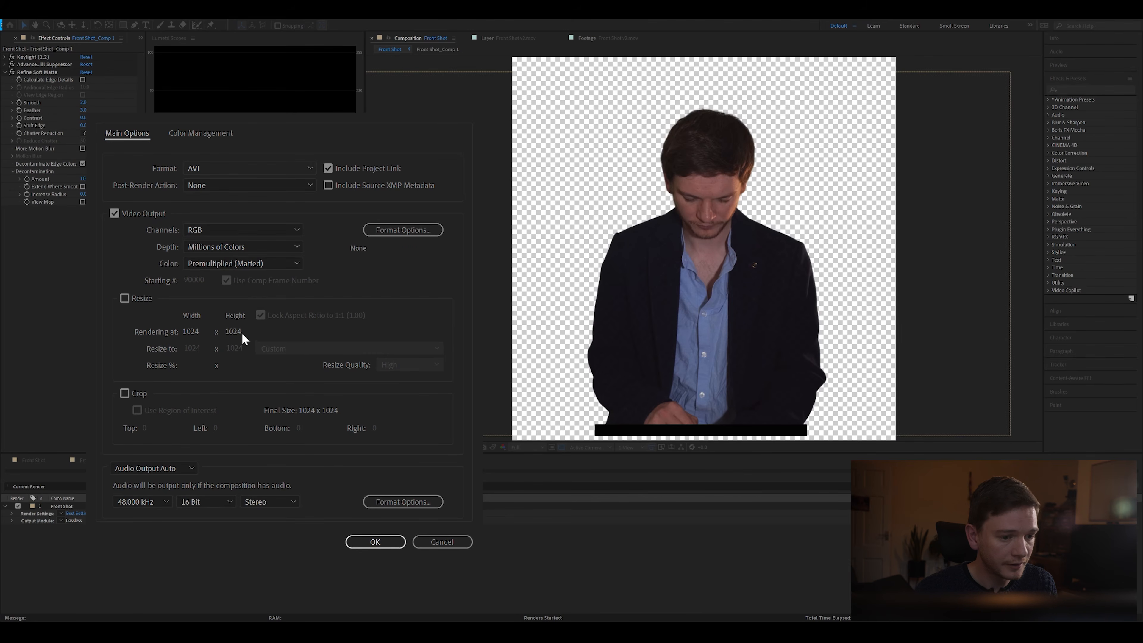
Step: Set the Front Shot render's output module to OpenEXR Sequence format with RGB + Alpha channels
left_click(238, 273)
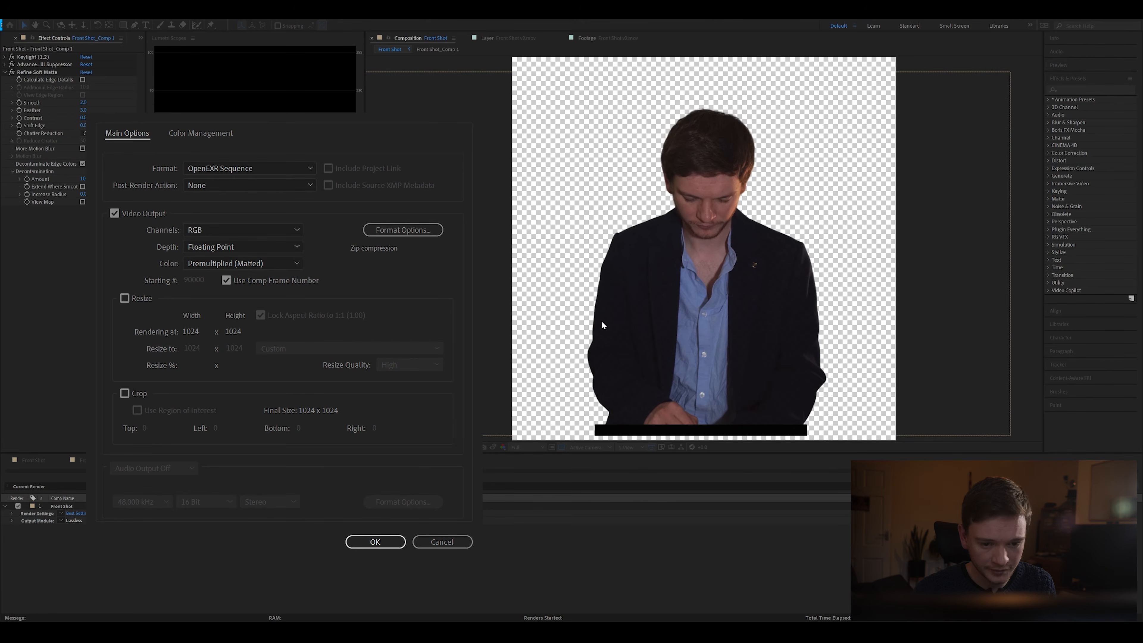
left_click(604, 355)
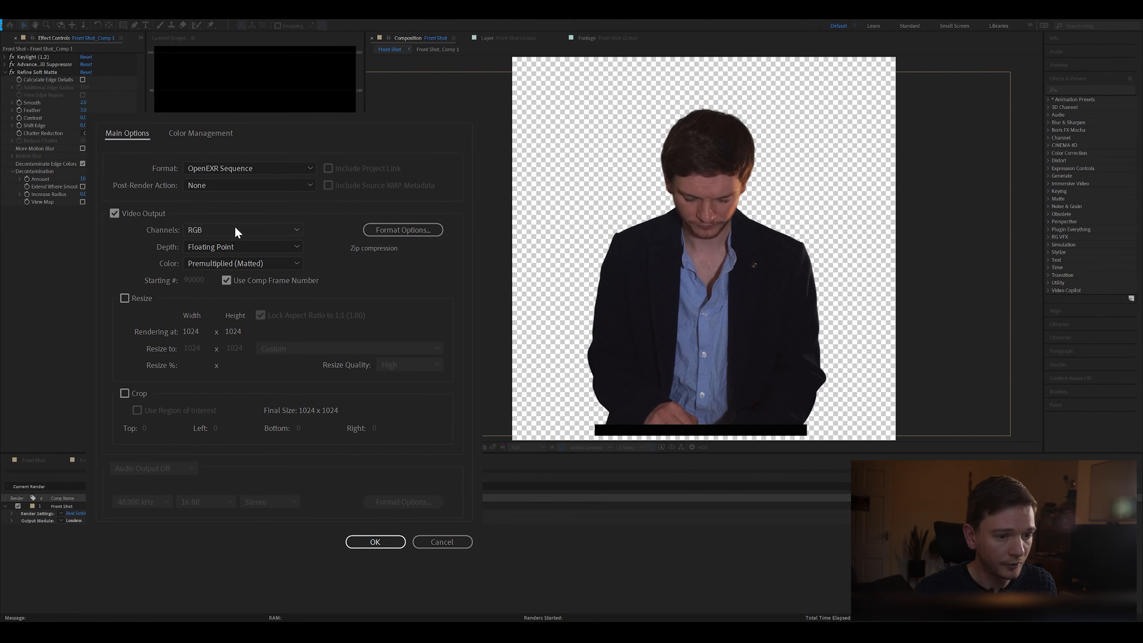
left_click(230, 273)
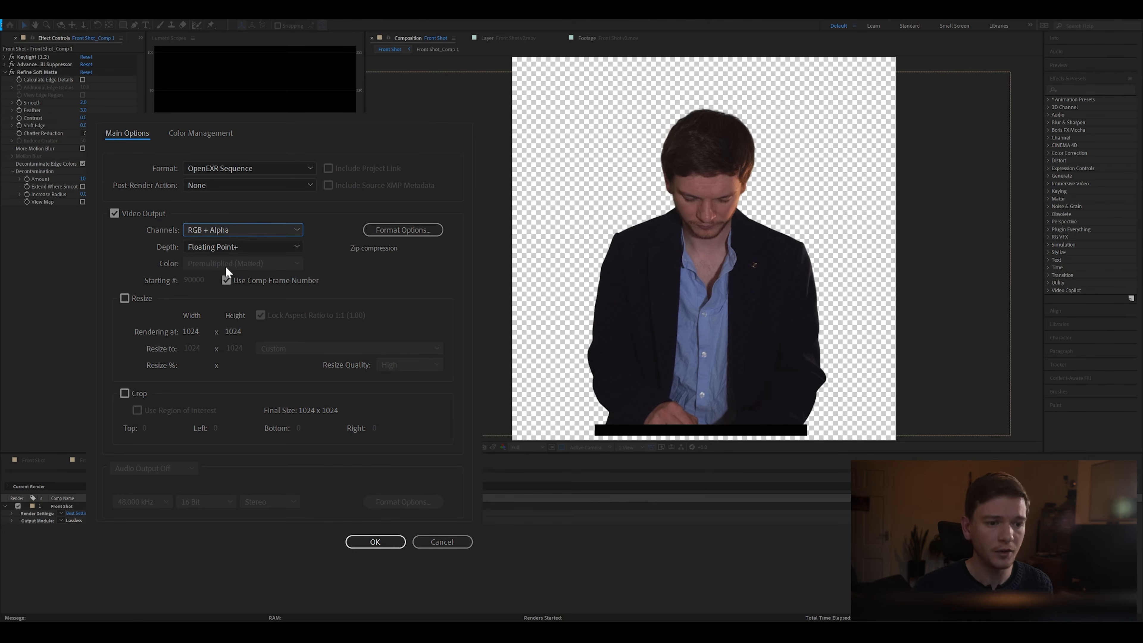
left_click(385, 546)
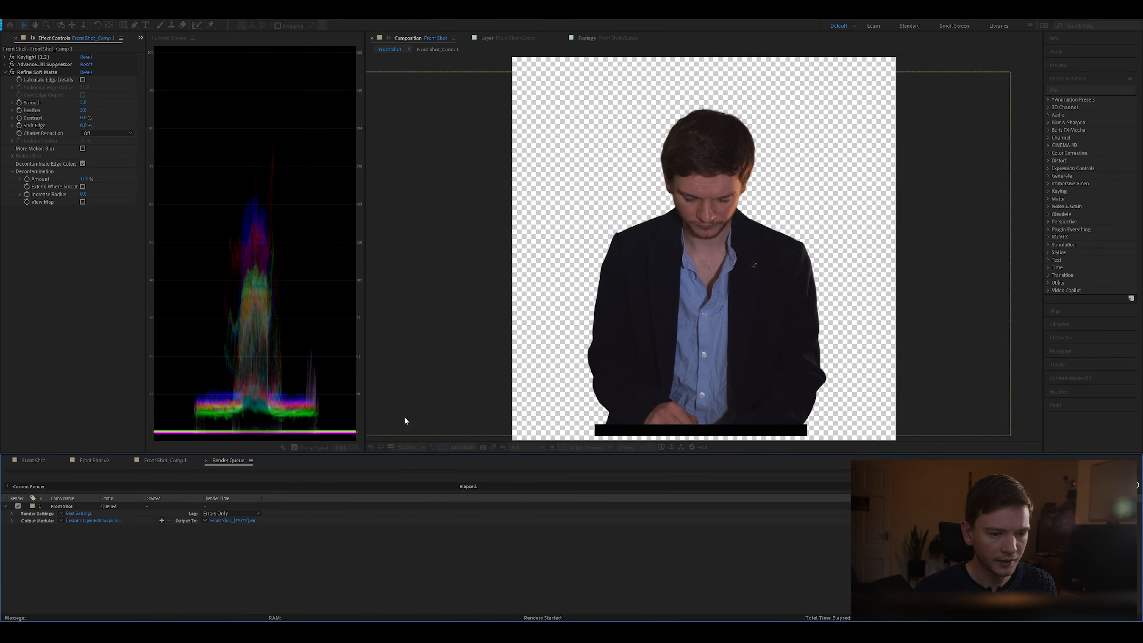
Step: Open the Front Shot render's output destination and browse to the Movies folder inside the CABBiV4 project's Content folder
left_click(243, 521)
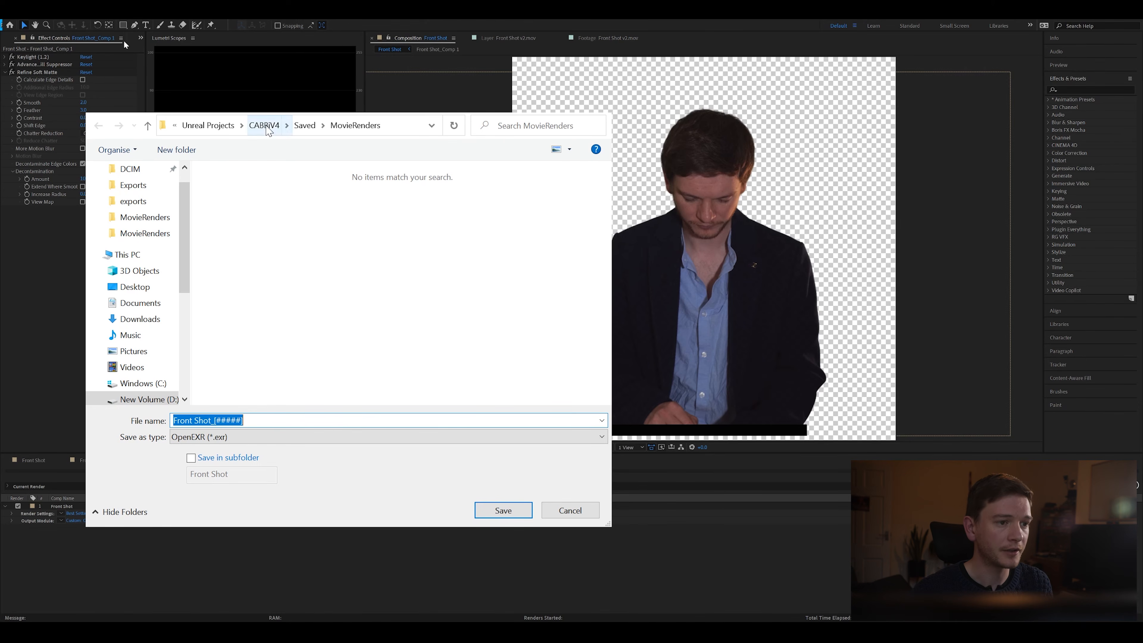
left_click(264, 125)
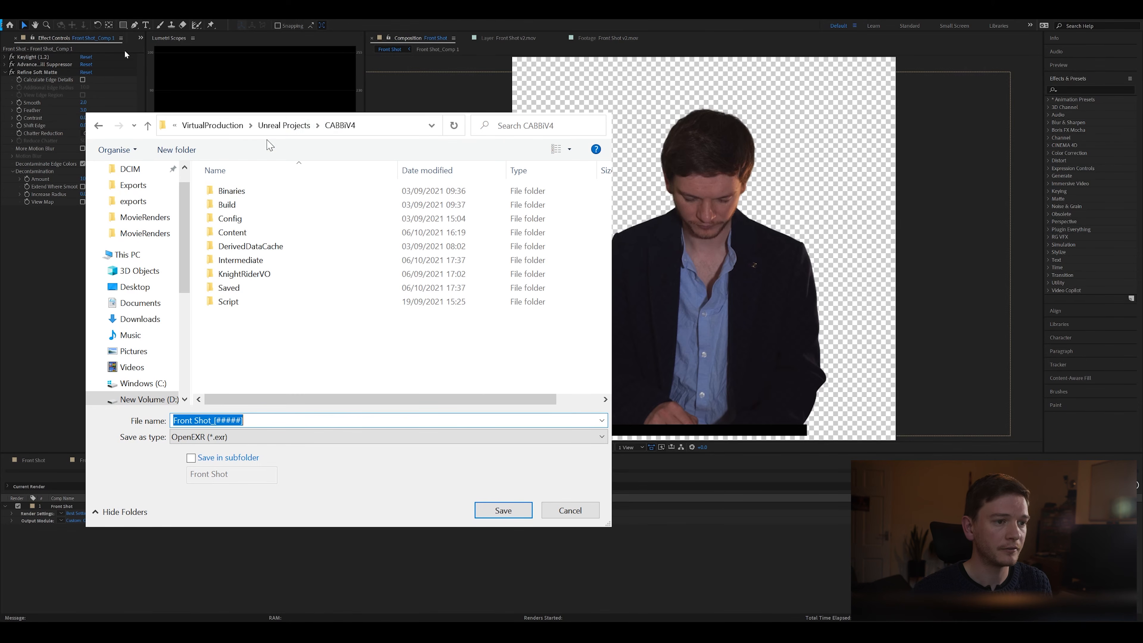
double_click(248, 233)
scroll(306, 297, "down", 5)
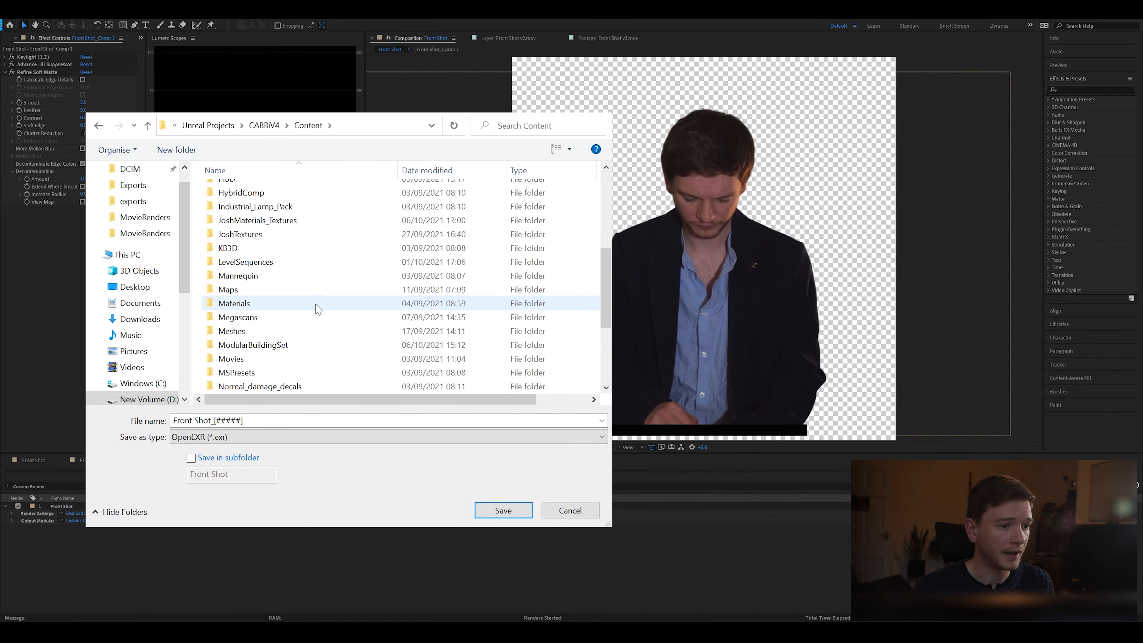
scroll(264, 339, "down", 1)
left_click(257, 318)
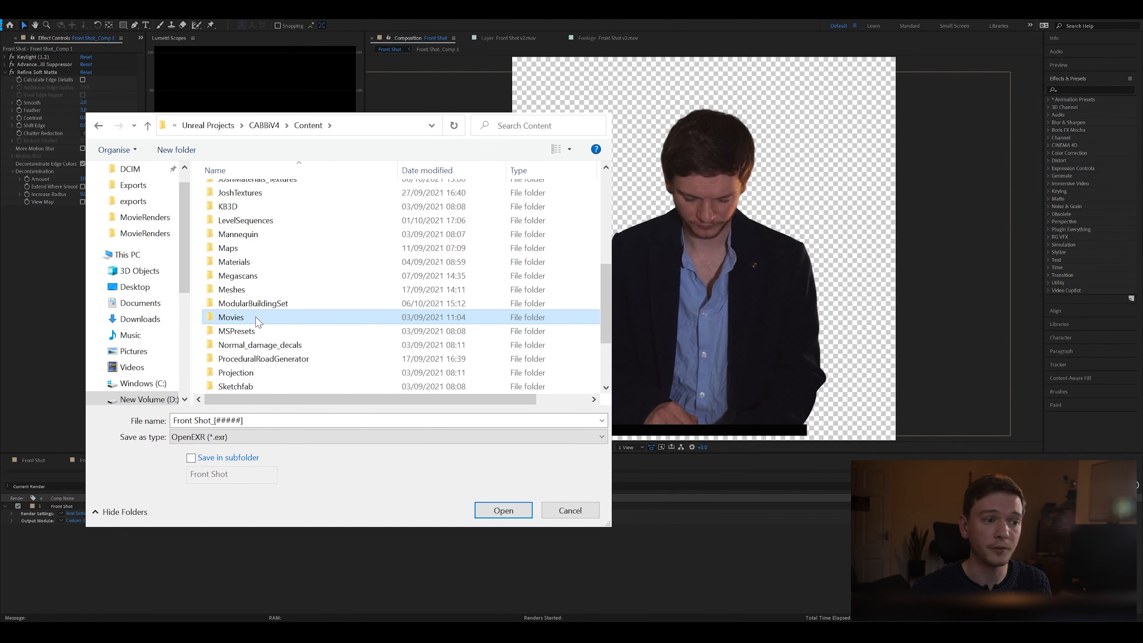
double_click(257, 321)
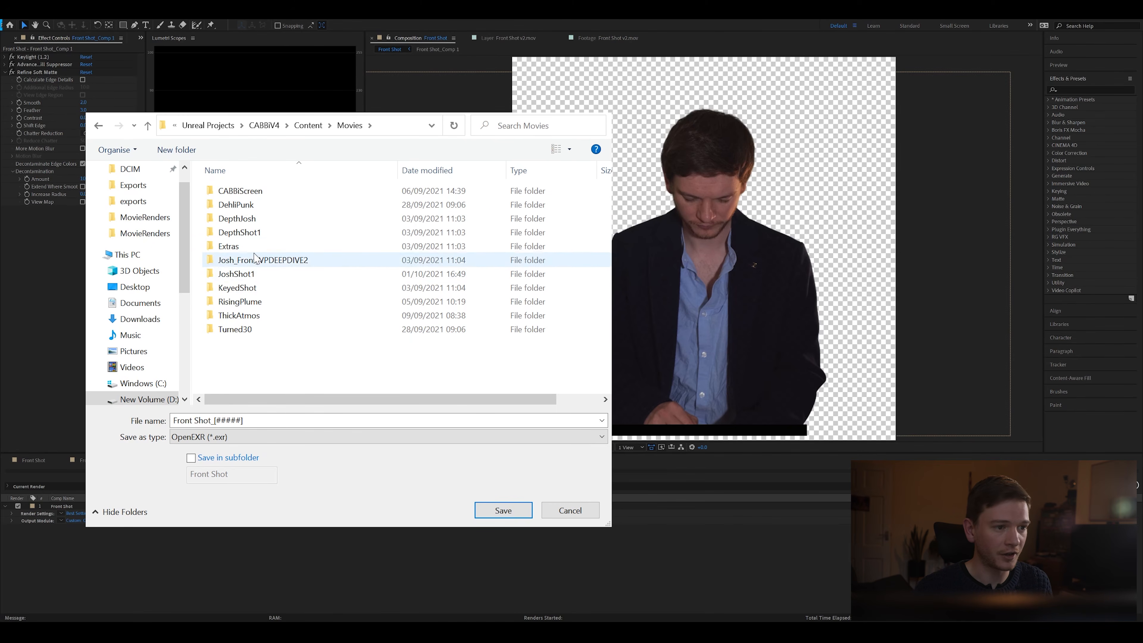
Step: Create a folder named test inside Movies and save the Front Shot_[#####] EXR sequence output into it
left_click(254, 275)
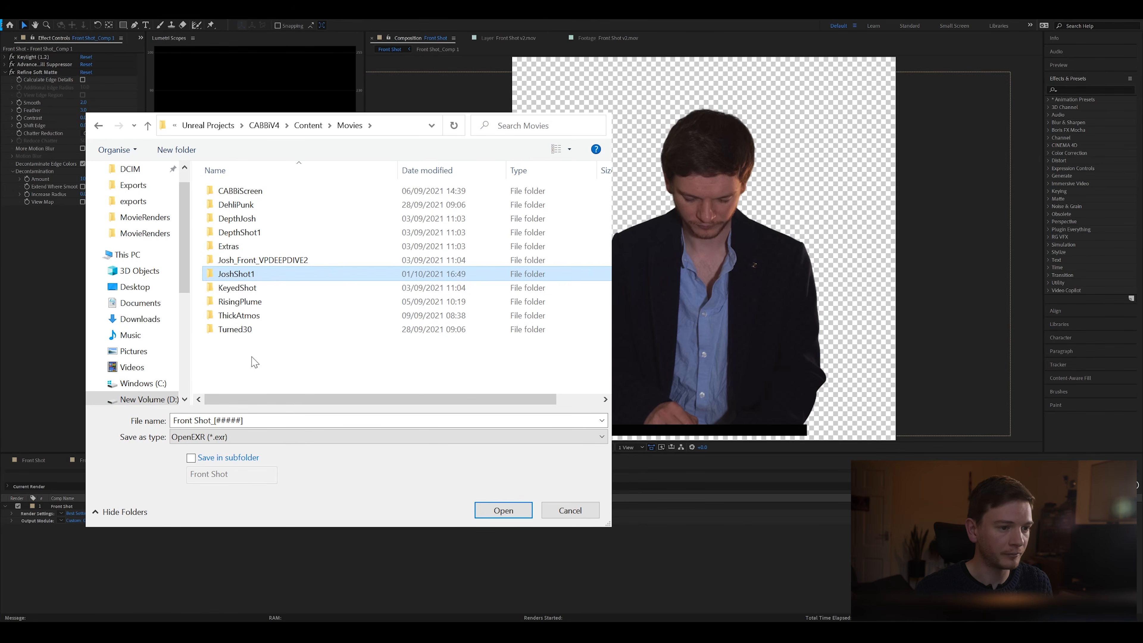
key("ctrl+shift+n")
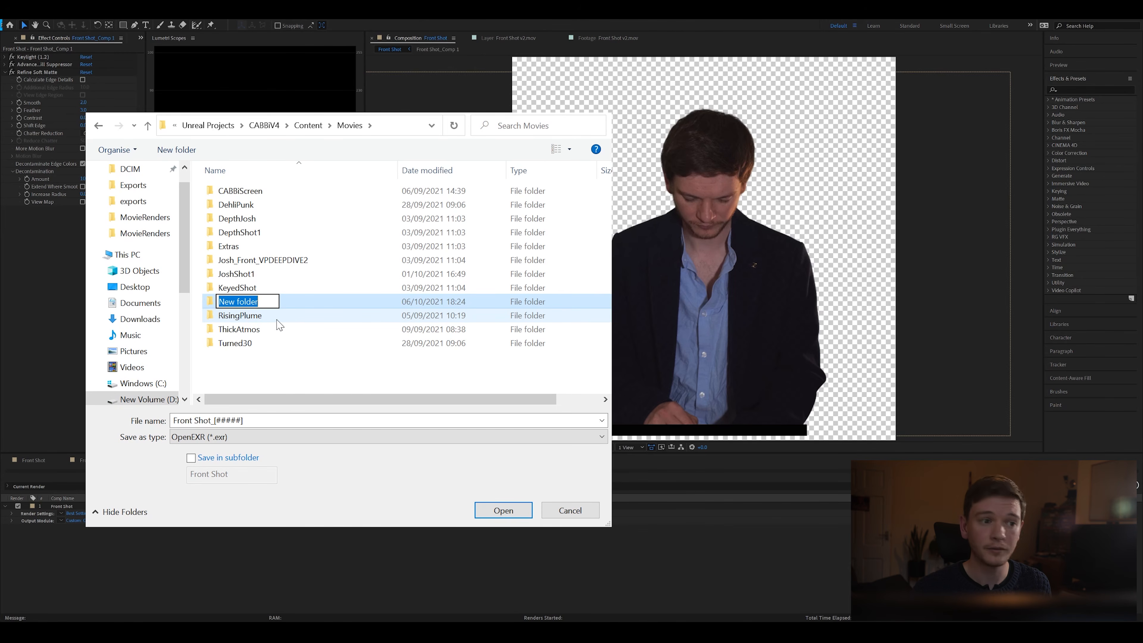
type("test")
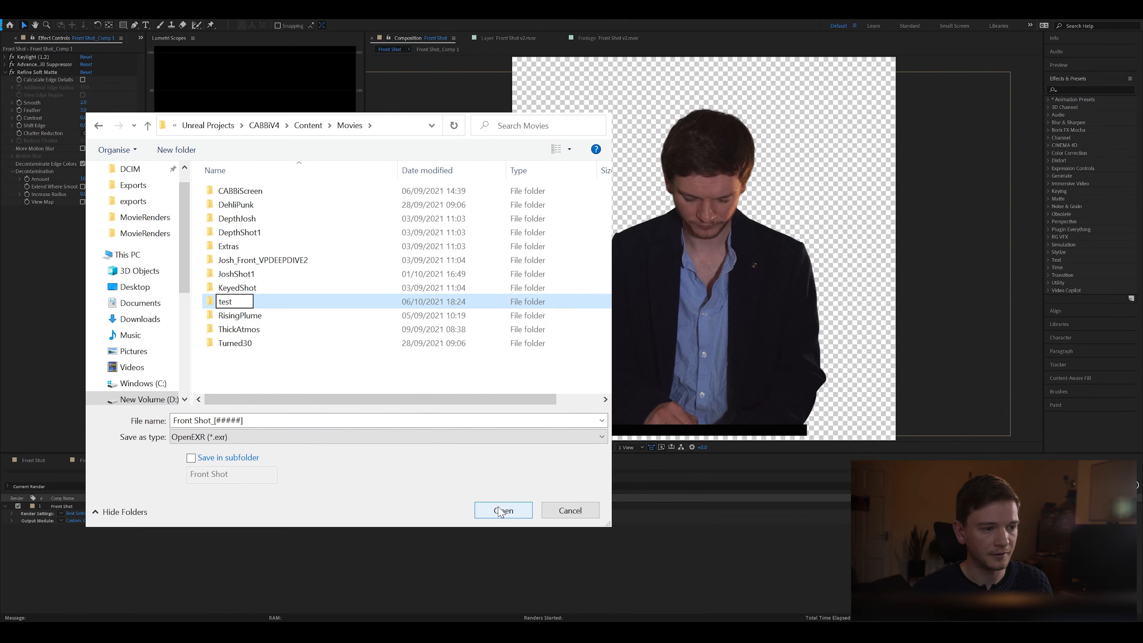
key("Return")
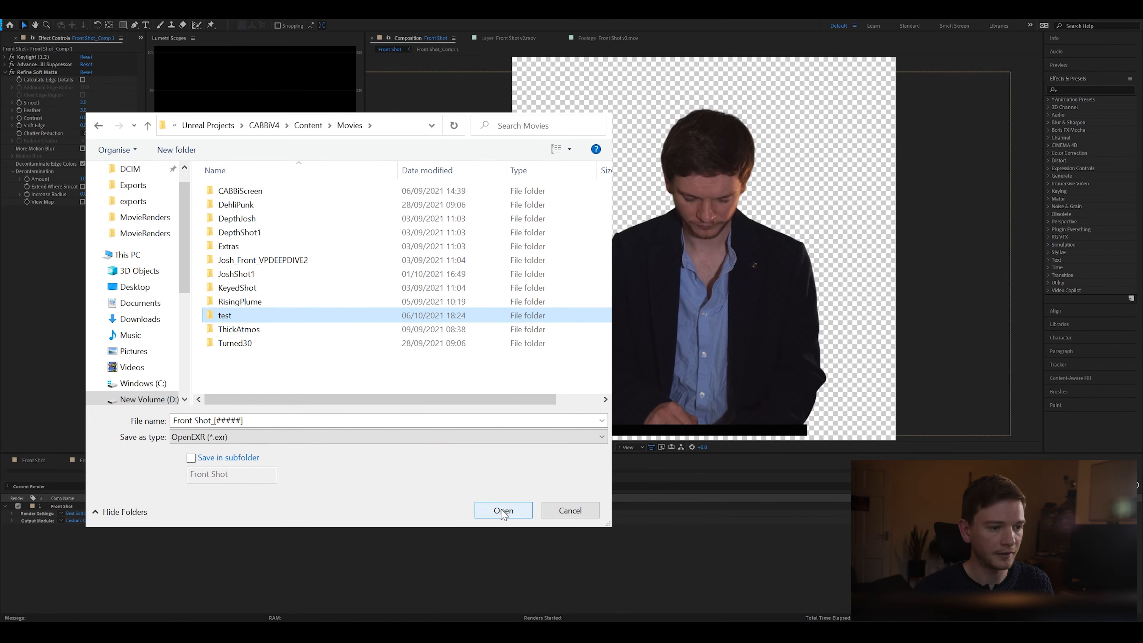
left_click(502, 510)
left_click(503, 510)
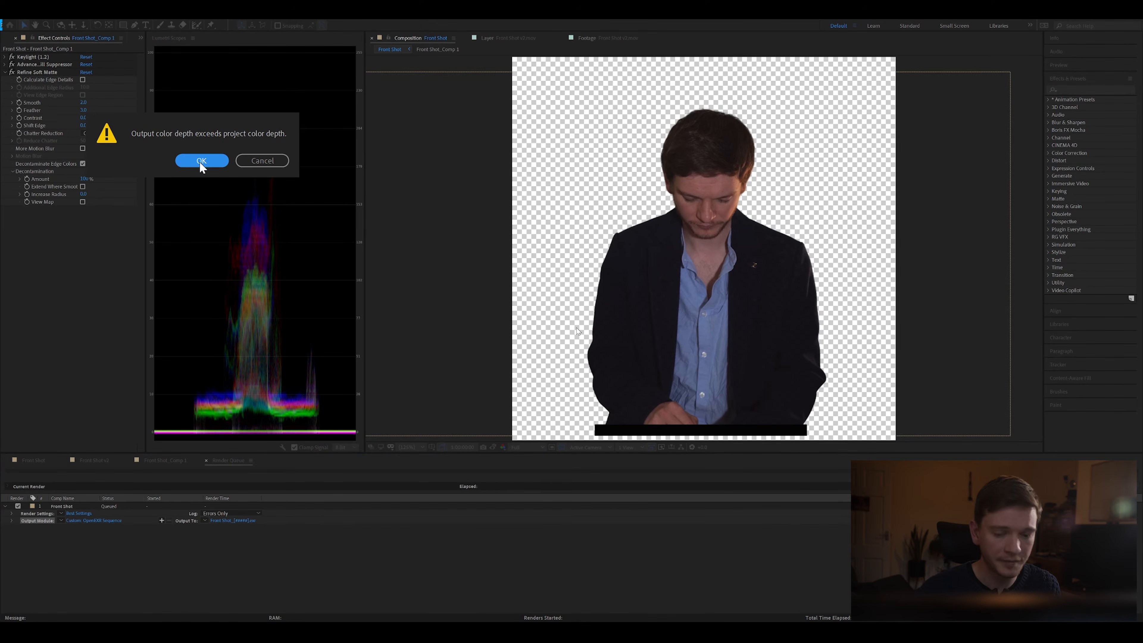
Step: Accept the output color depth exceeding the project's color depth and save the project
left_click(201, 160)
key("ctrl+s")
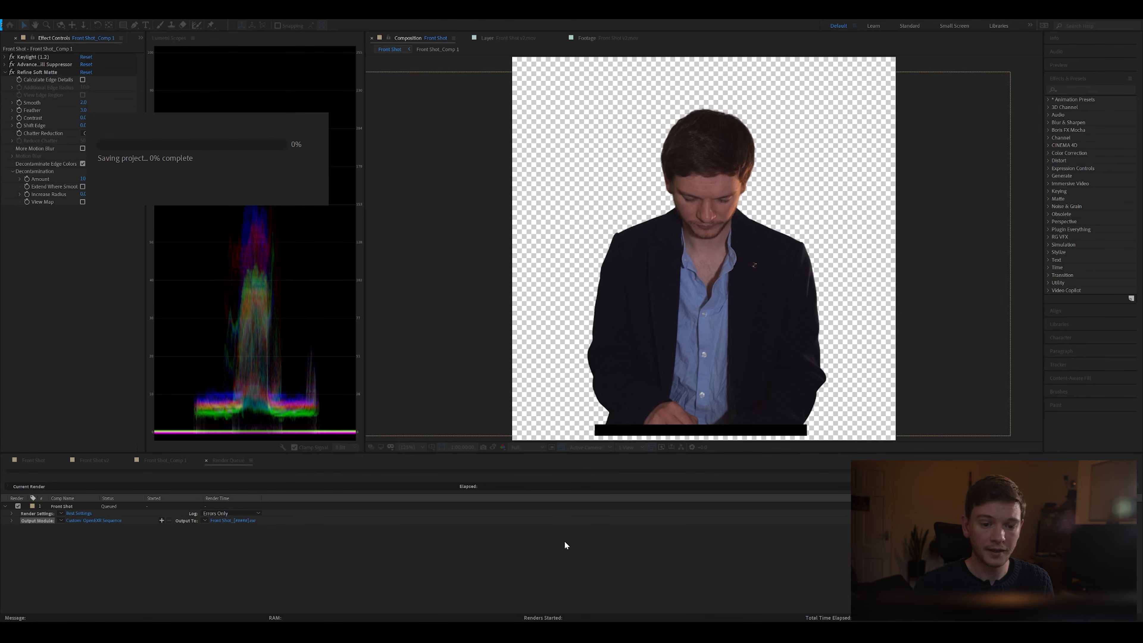